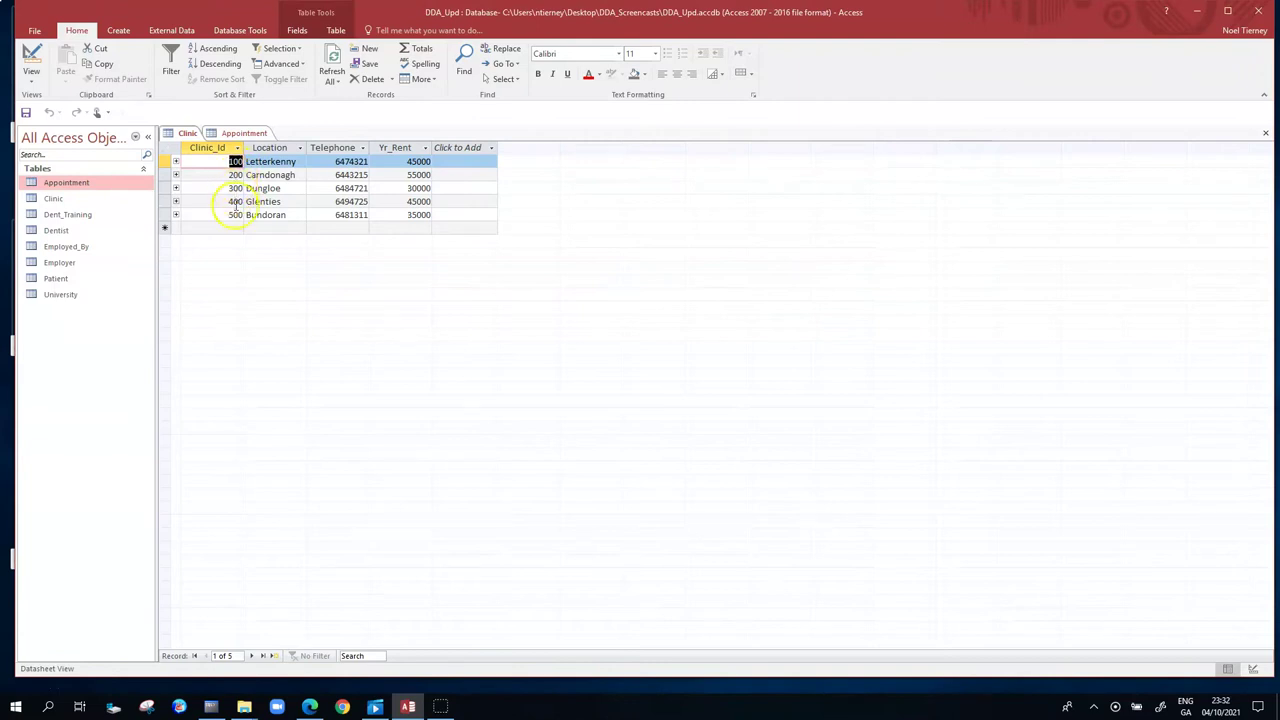
Step: Review the Appointment table's 12 records and their Clinic_Id values, then close it
left_click(237, 133)
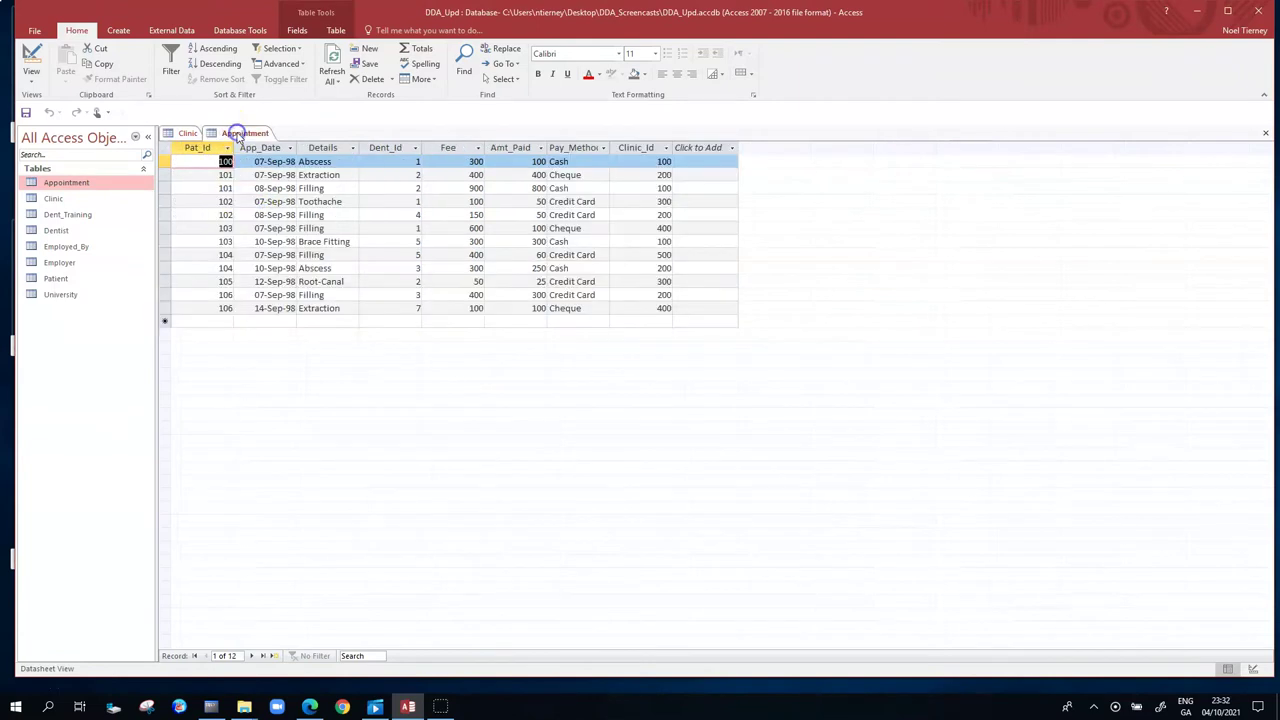
left_click(667, 173)
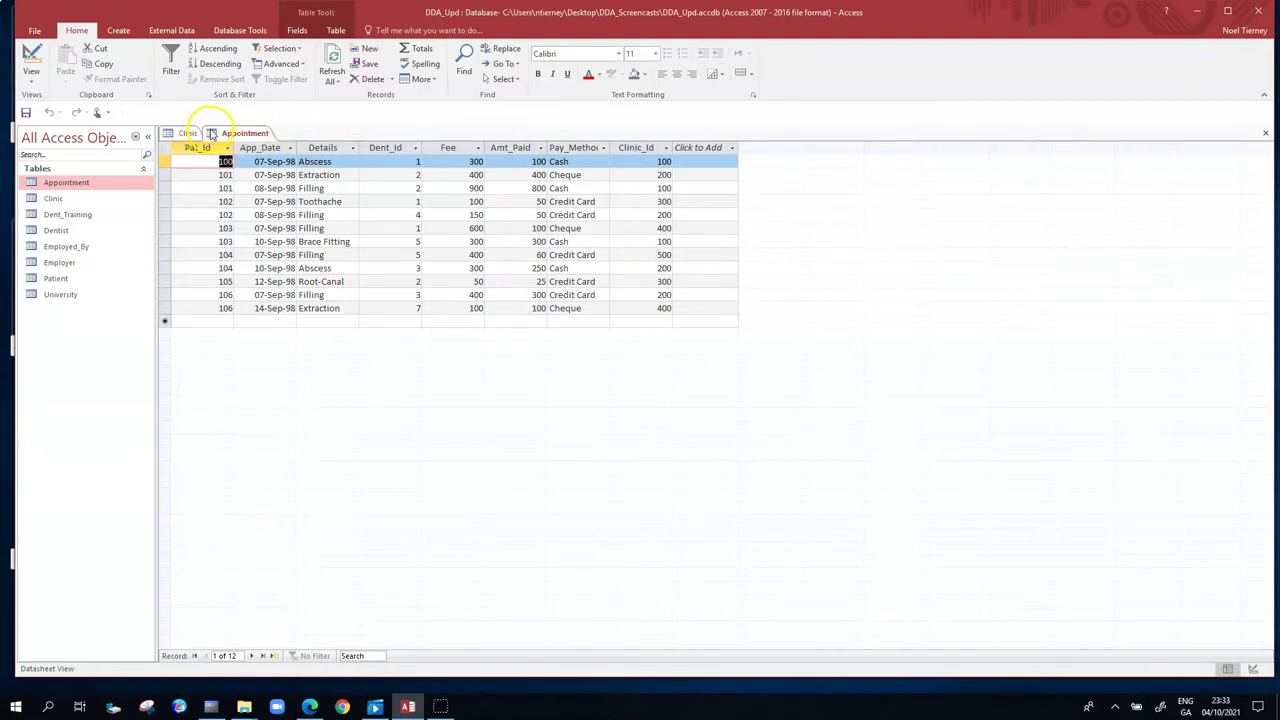
left_click(1265, 133)
Step: Close the Clinic table and open the Relationships diagram from Database Tools
left_click(1265, 133)
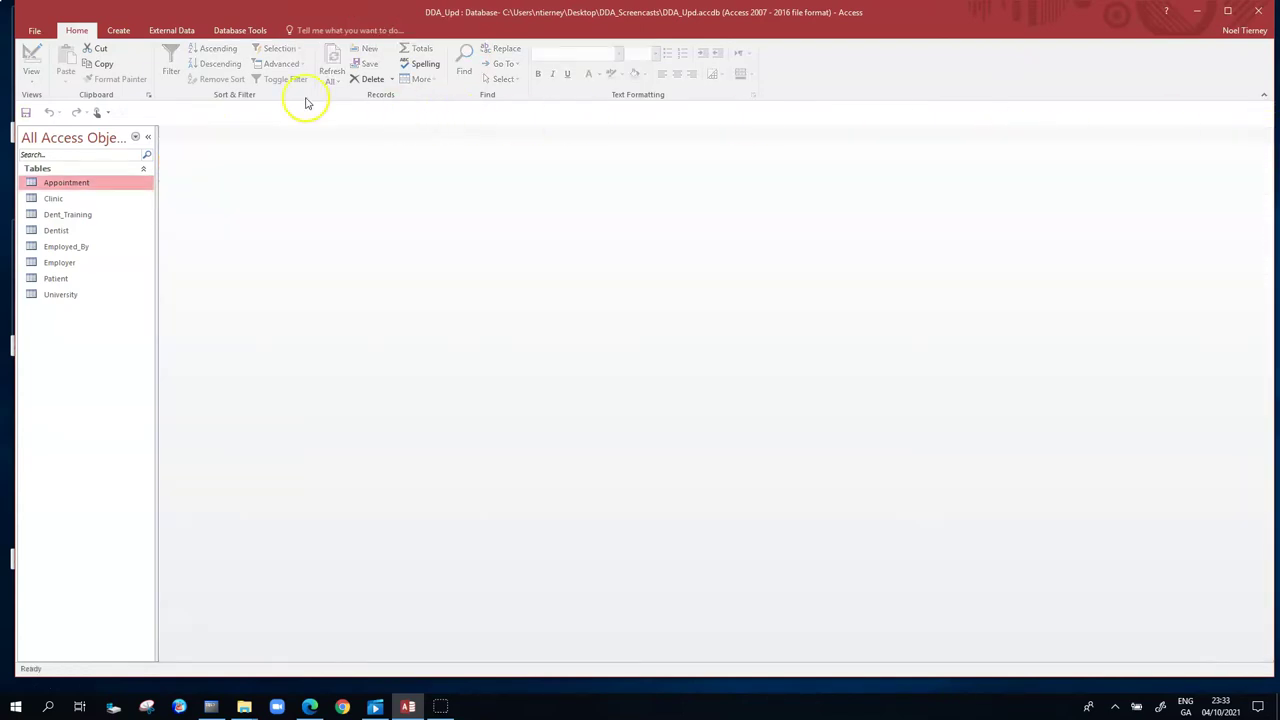
left_click(252, 31)
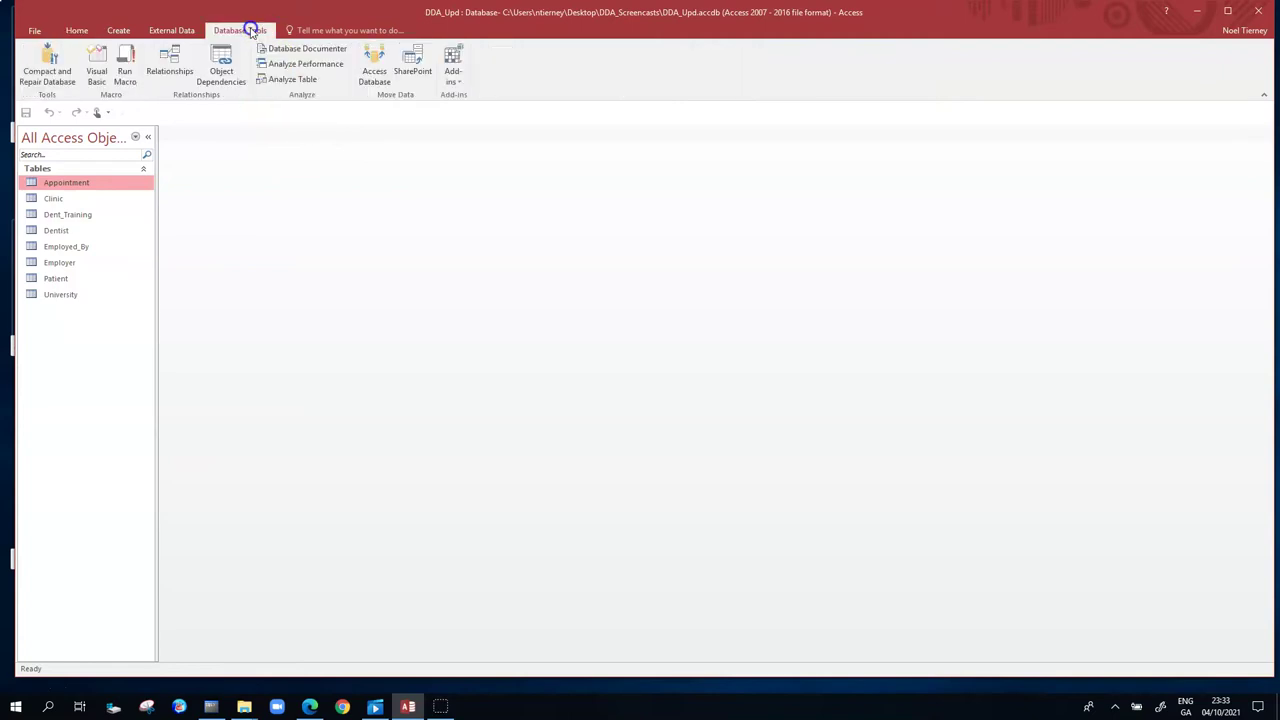
left_click(169, 62)
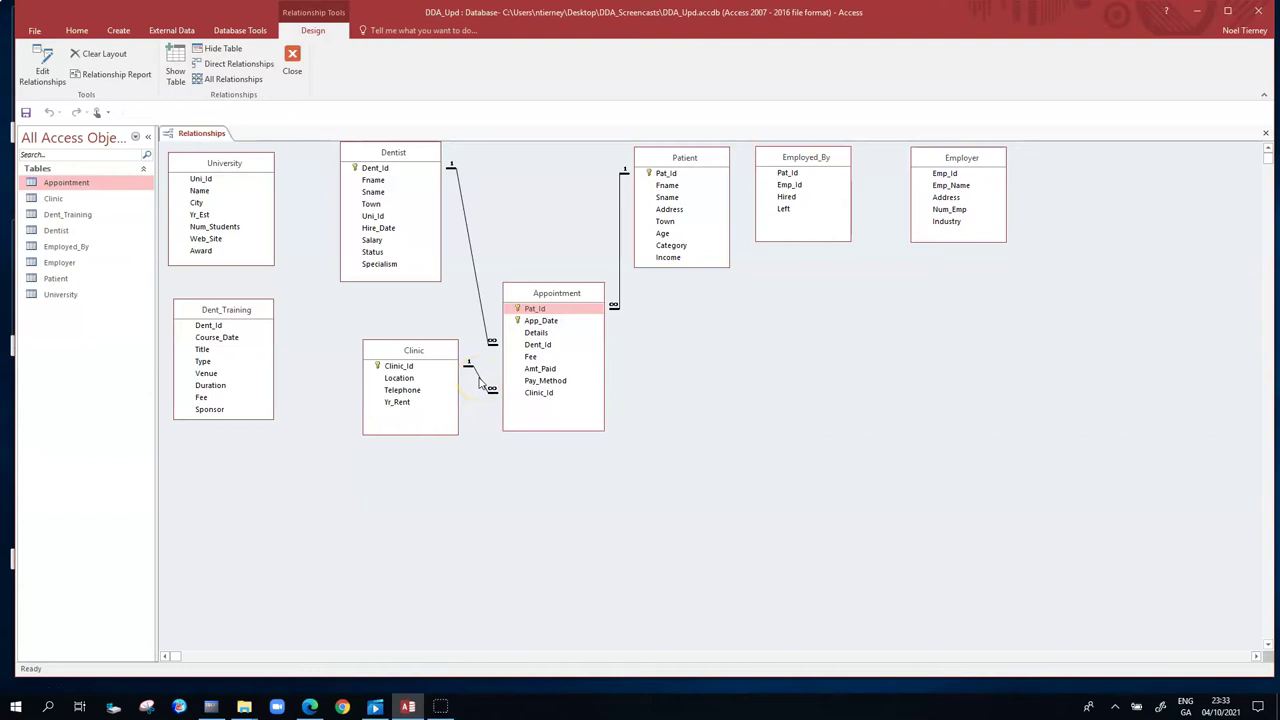
double_click(470, 243)
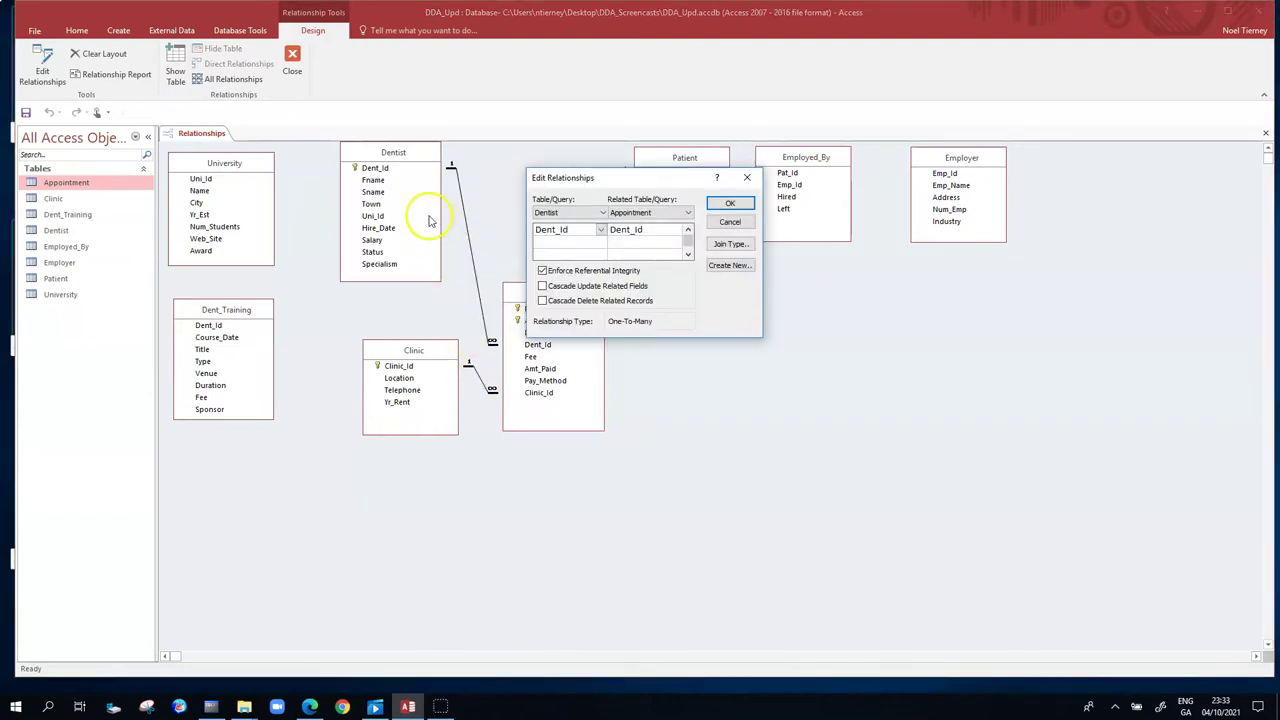
left_click(575, 326)
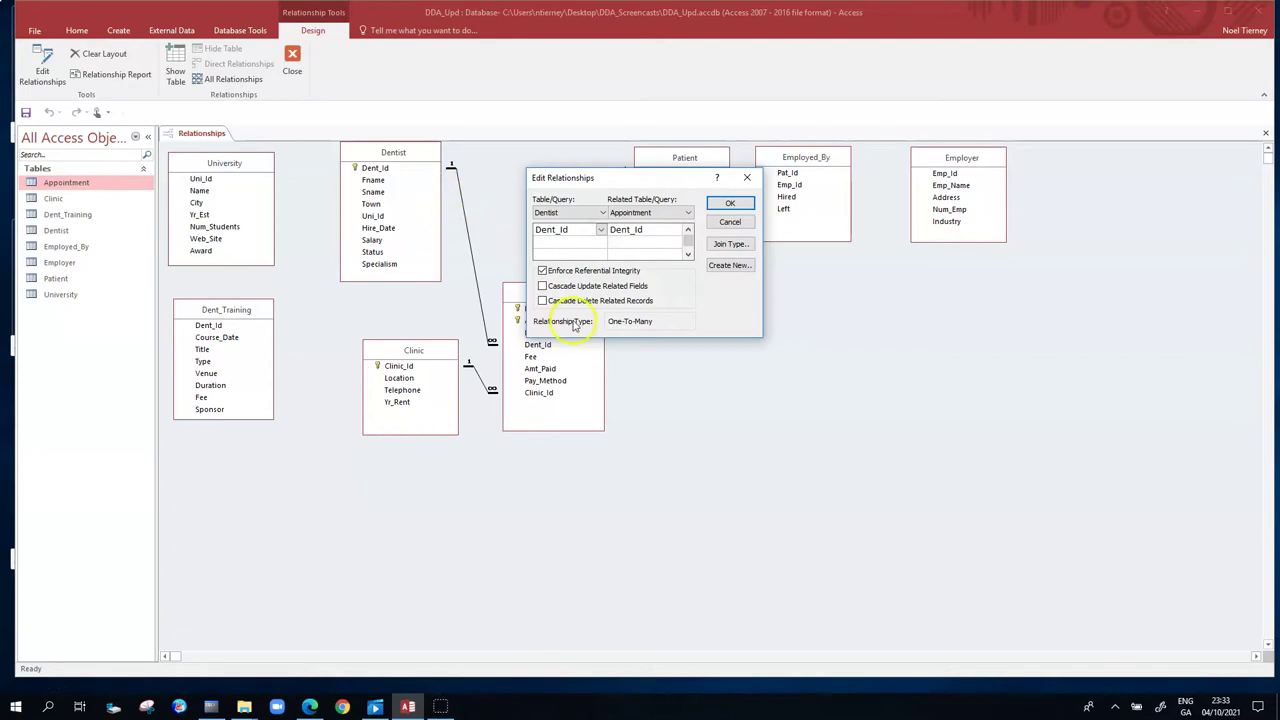
left_click(592, 222)
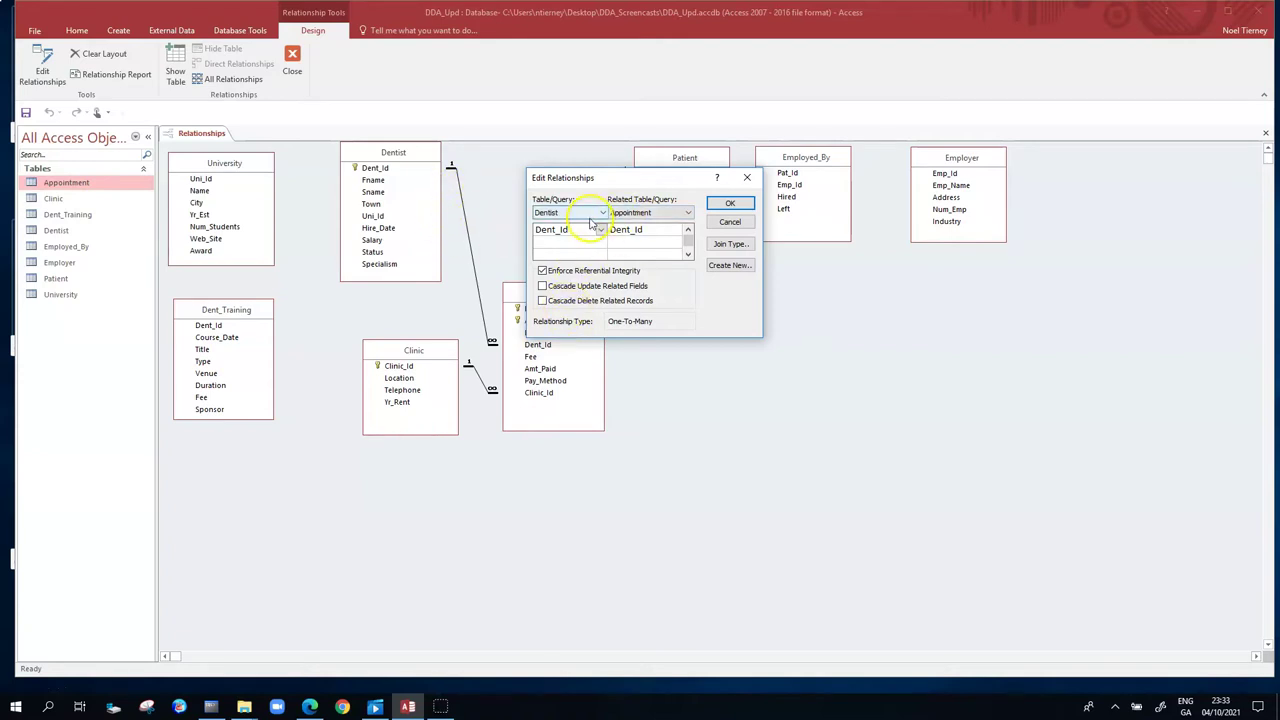
left_click(575, 230)
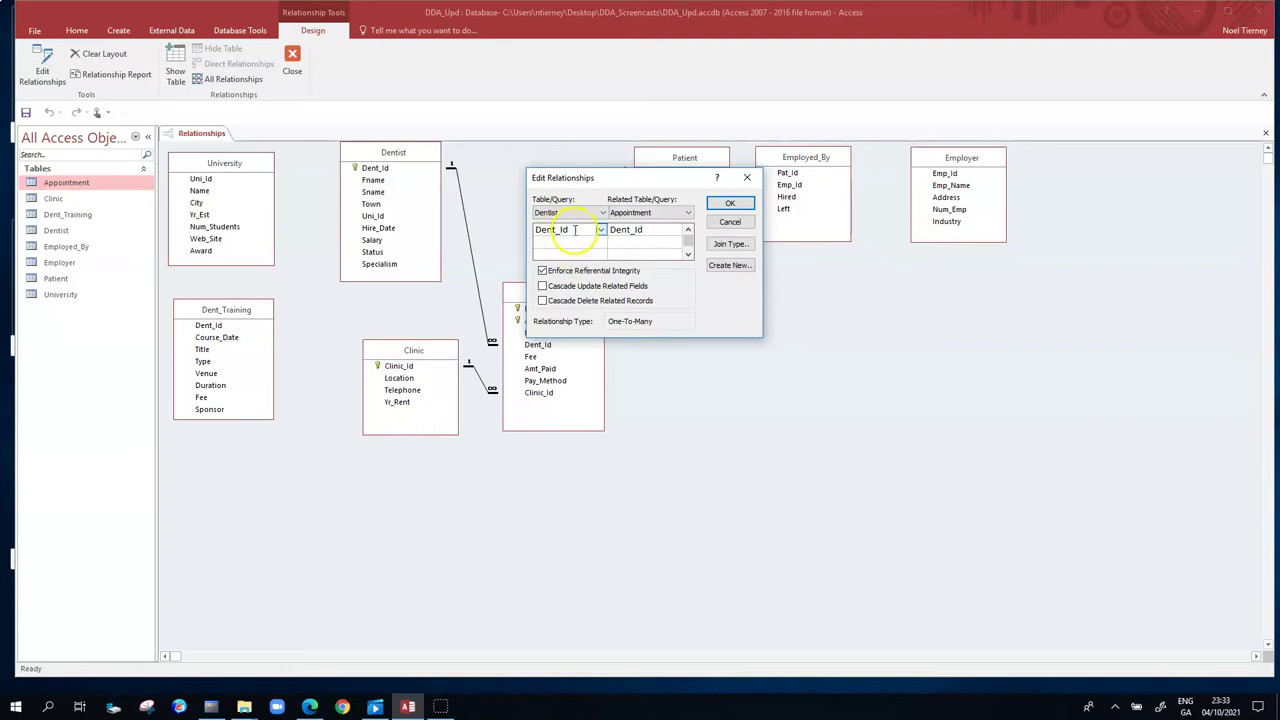
left_click(643, 230)
left_click(742, 223)
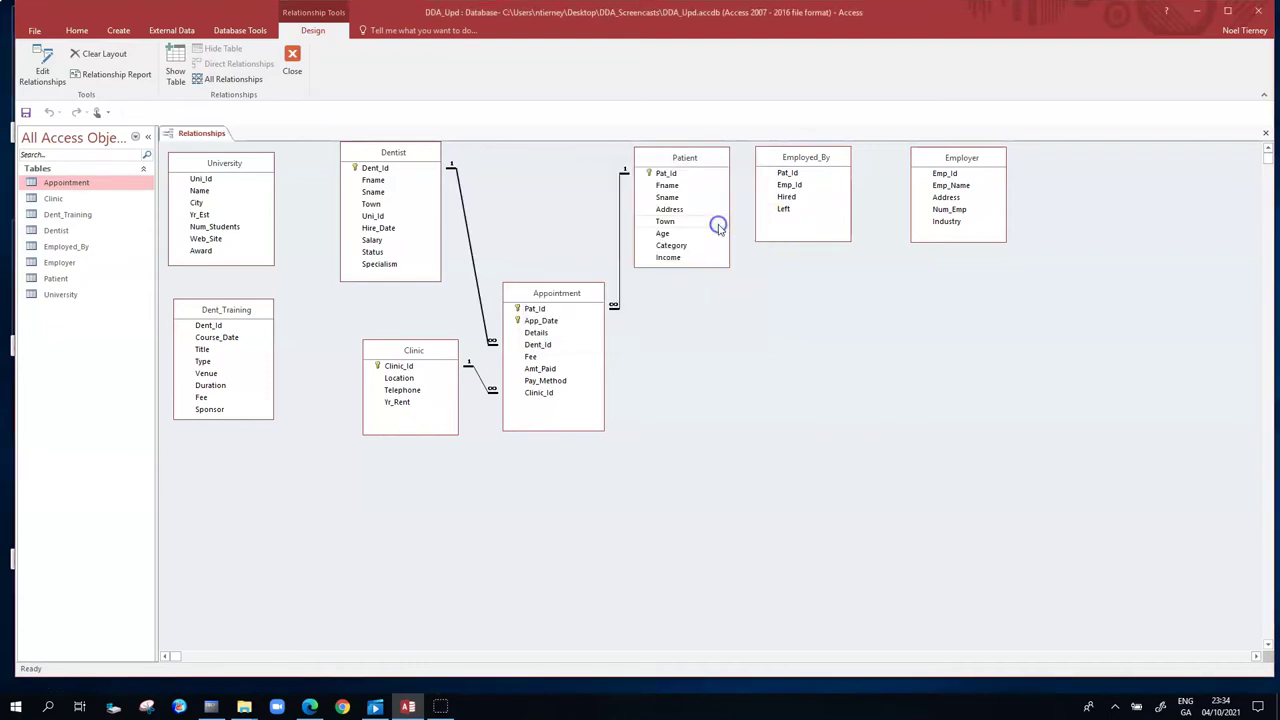
double_click(620, 237)
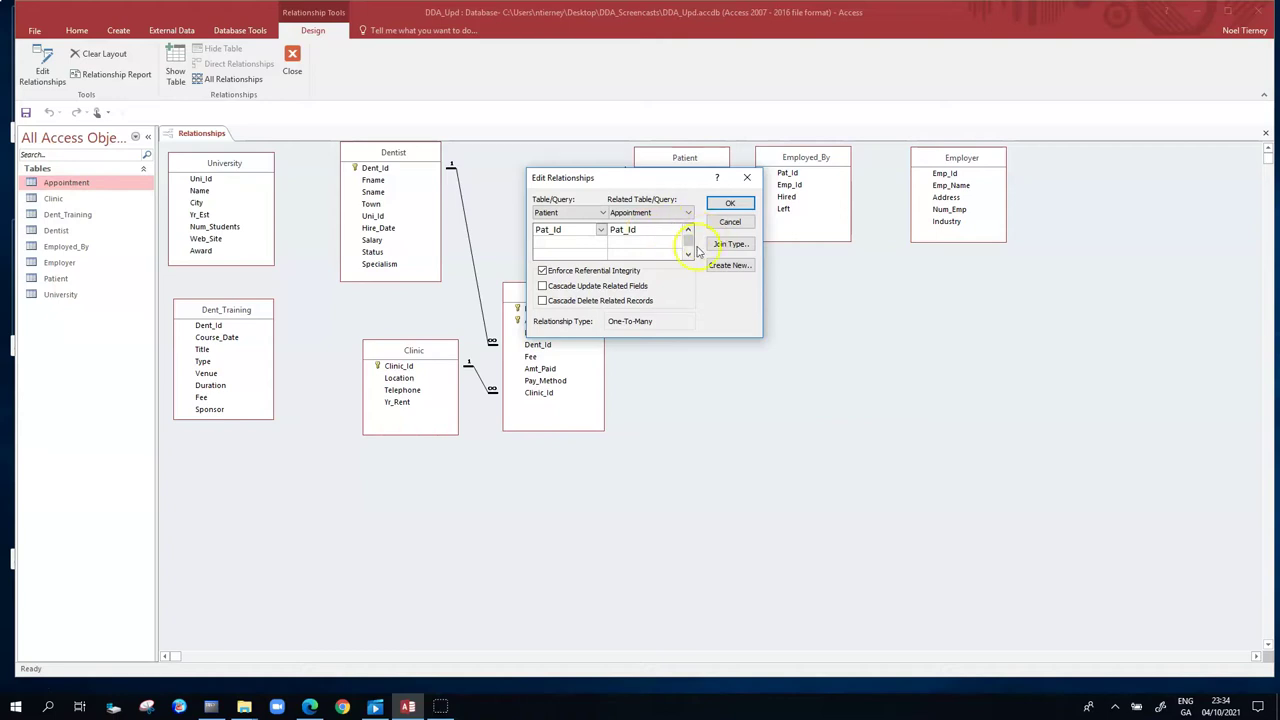
left_click(730, 204)
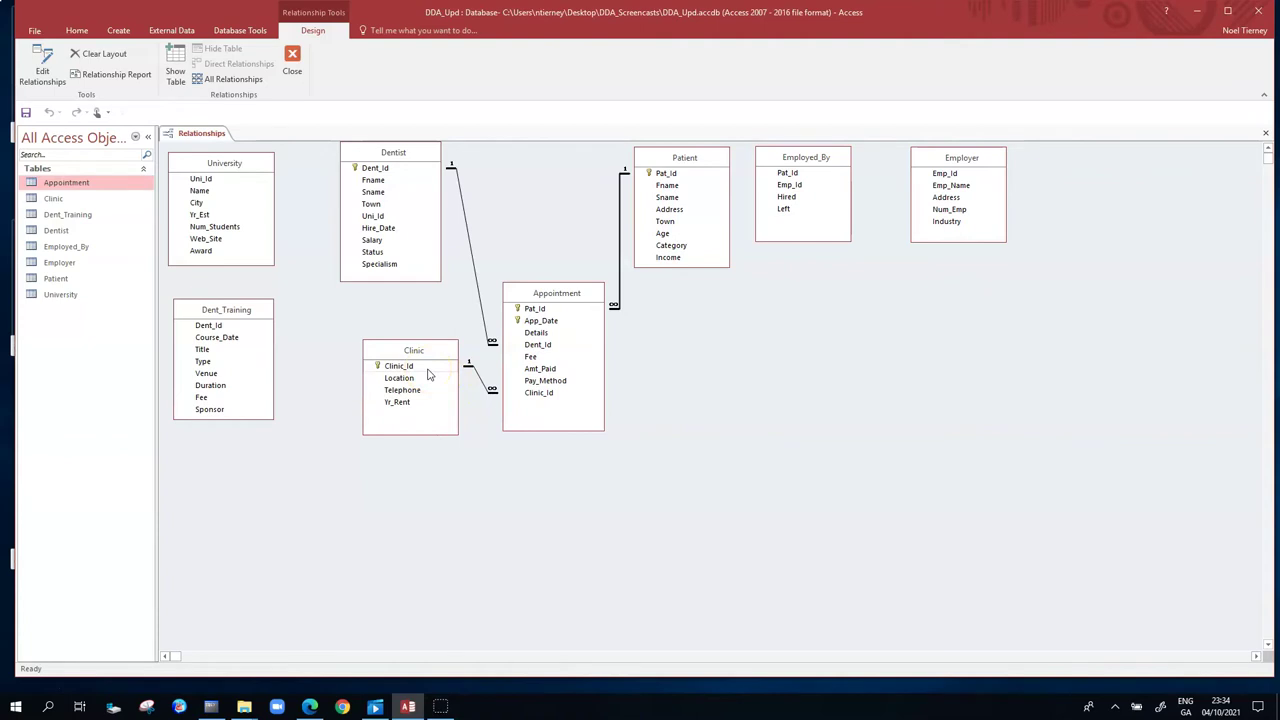
double_click(479, 377)
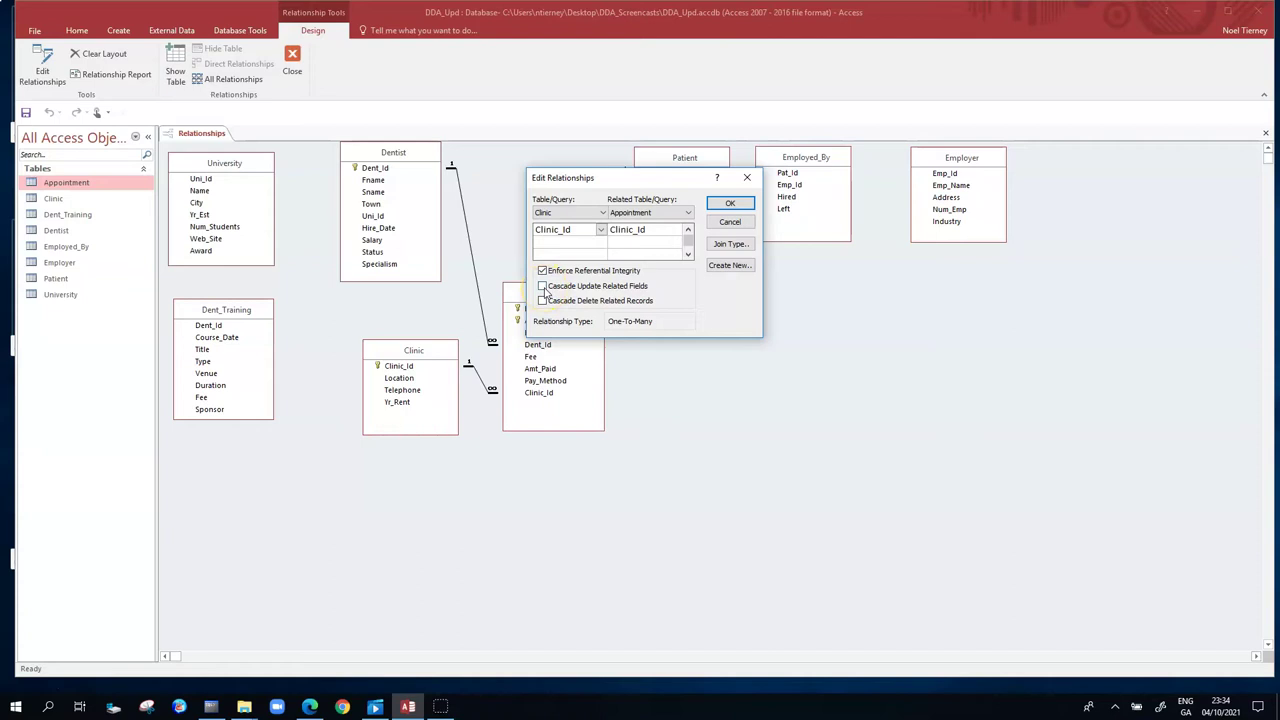
left_click(543, 286)
left_click(542, 301)
left_click(541, 286)
left_click(541, 301)
left_click(731, 202)
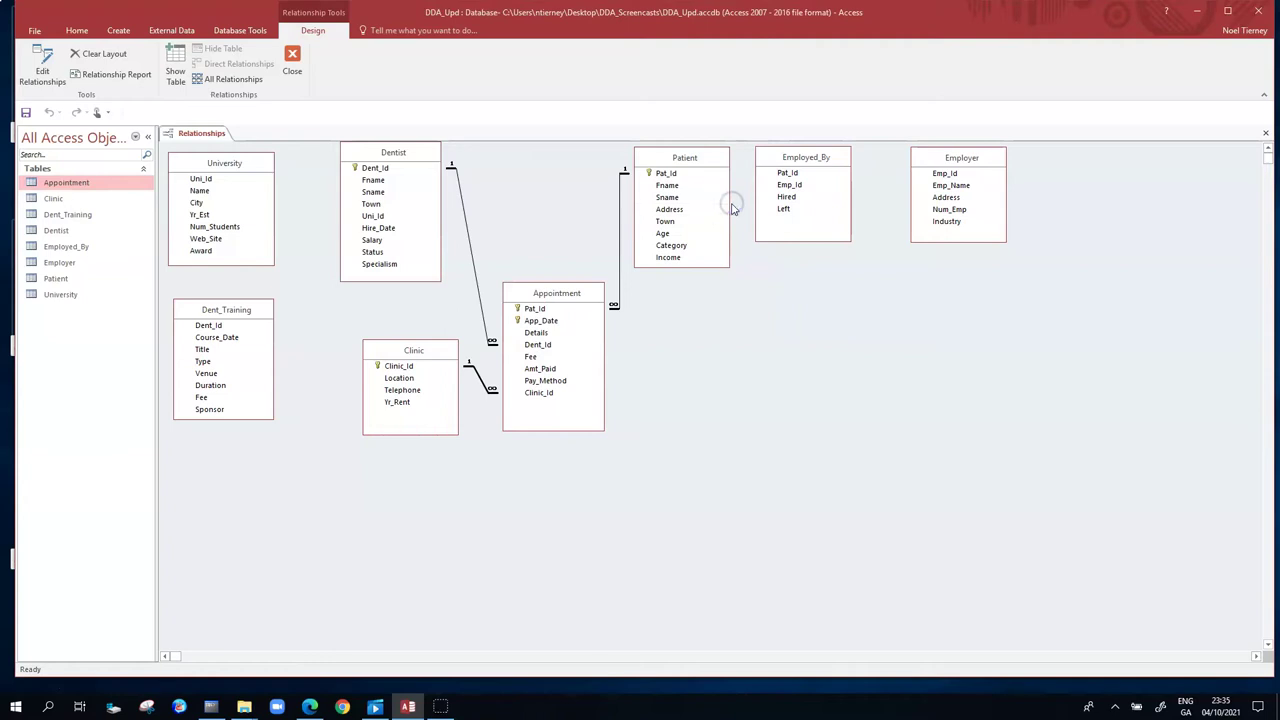
Step: Open the Clinic and Appointment tables from the navigation pane
left_click_drag(88, 199, 72, 204)
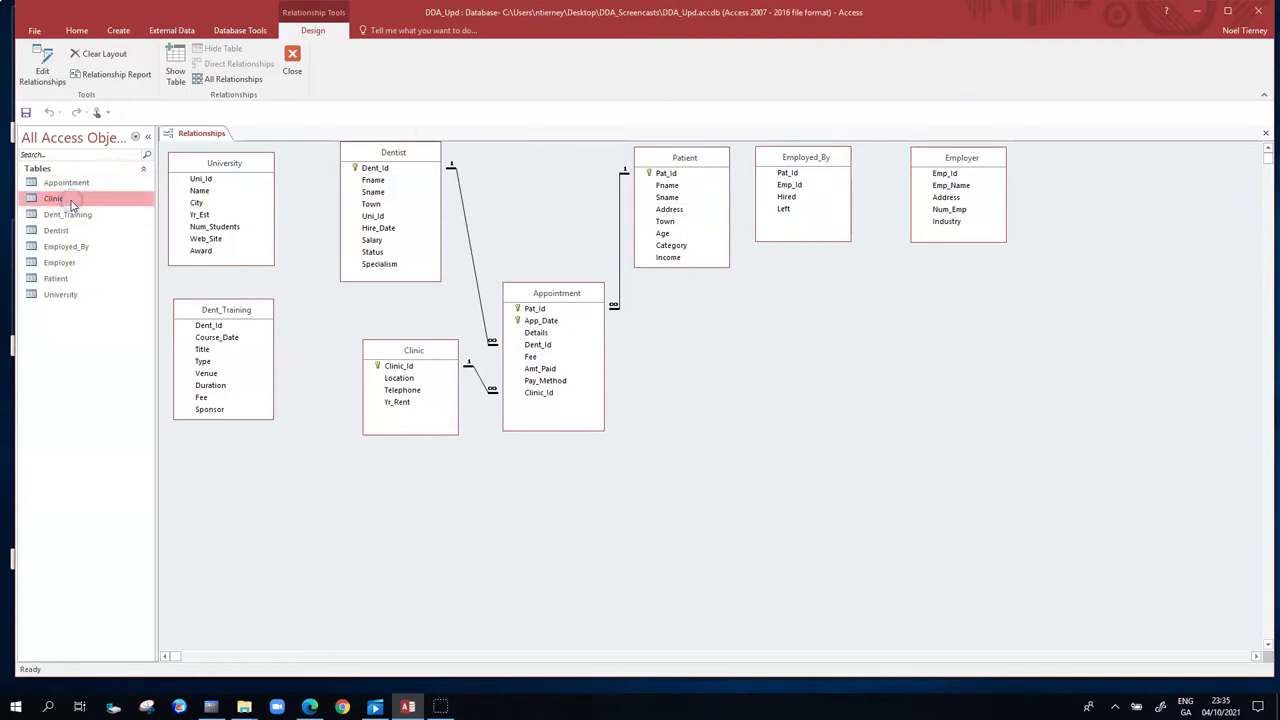
double_click(66, 200)
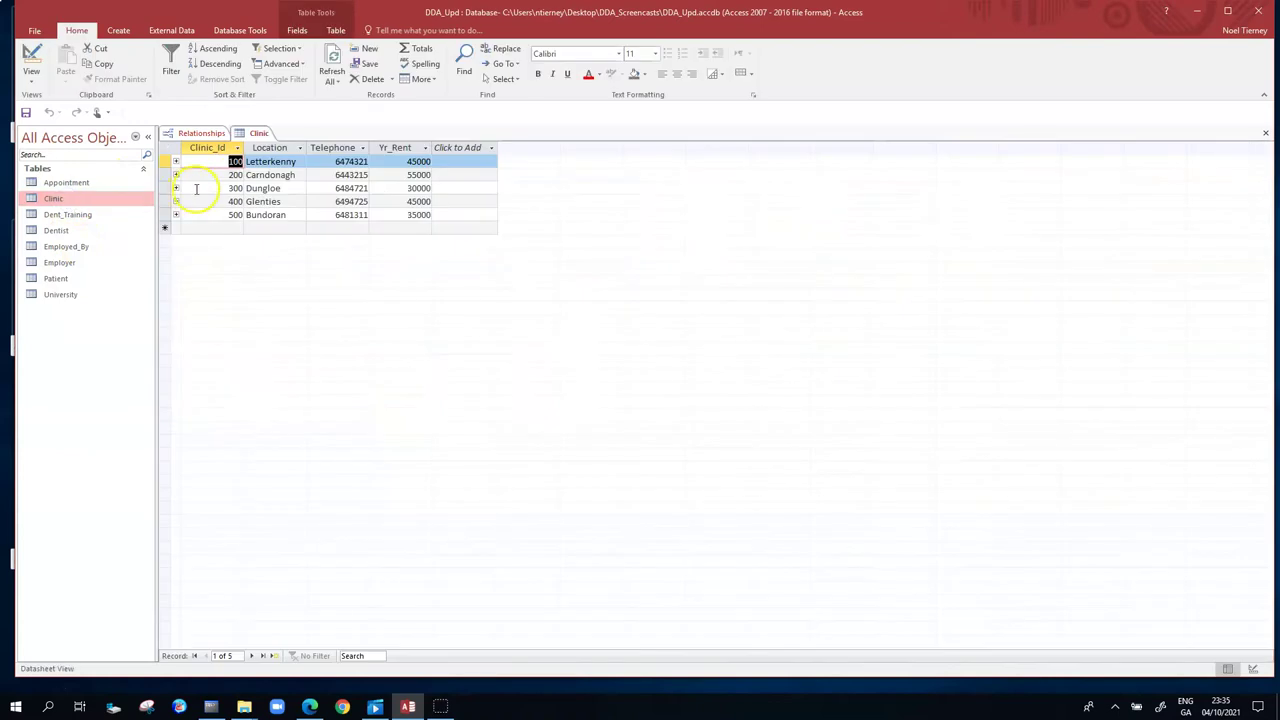
left_click(84, 184)
double_click(84, 184)
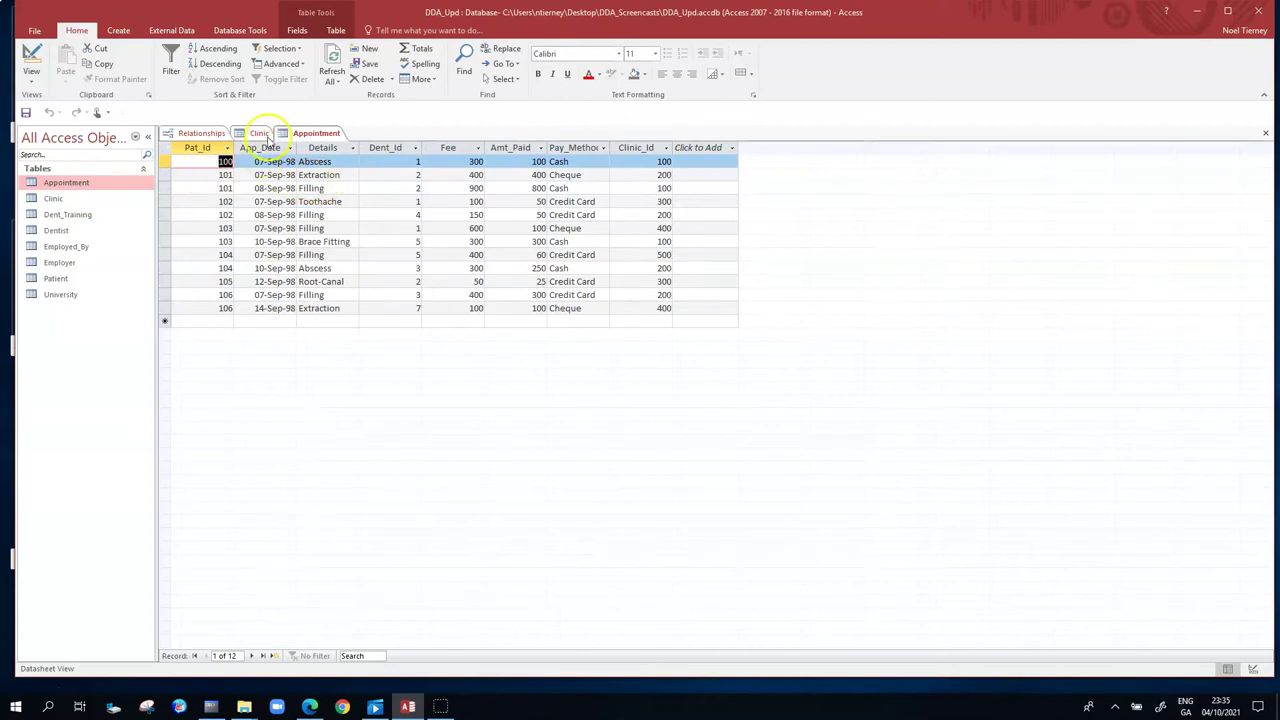
Step: Compare both datasheets, then start changing Letterkenny's Clinic_Id from 100 to 111
left_click(258, 134)
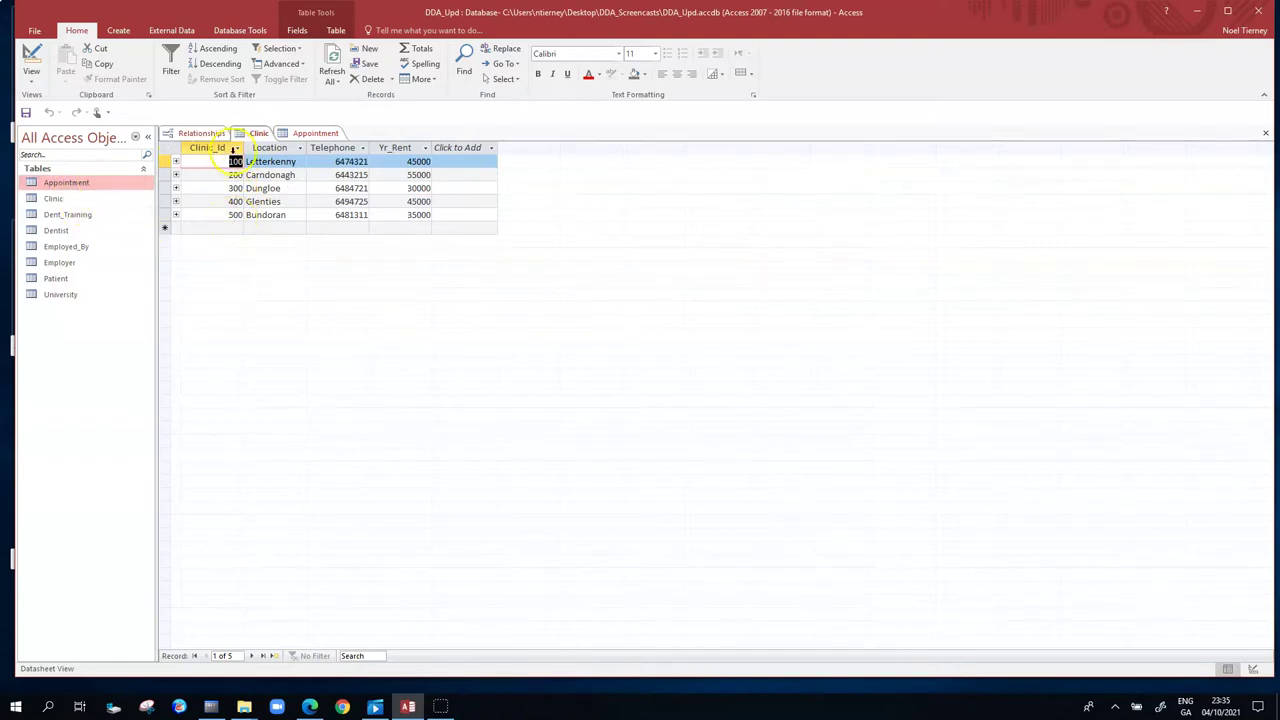
left_click(312, 133)
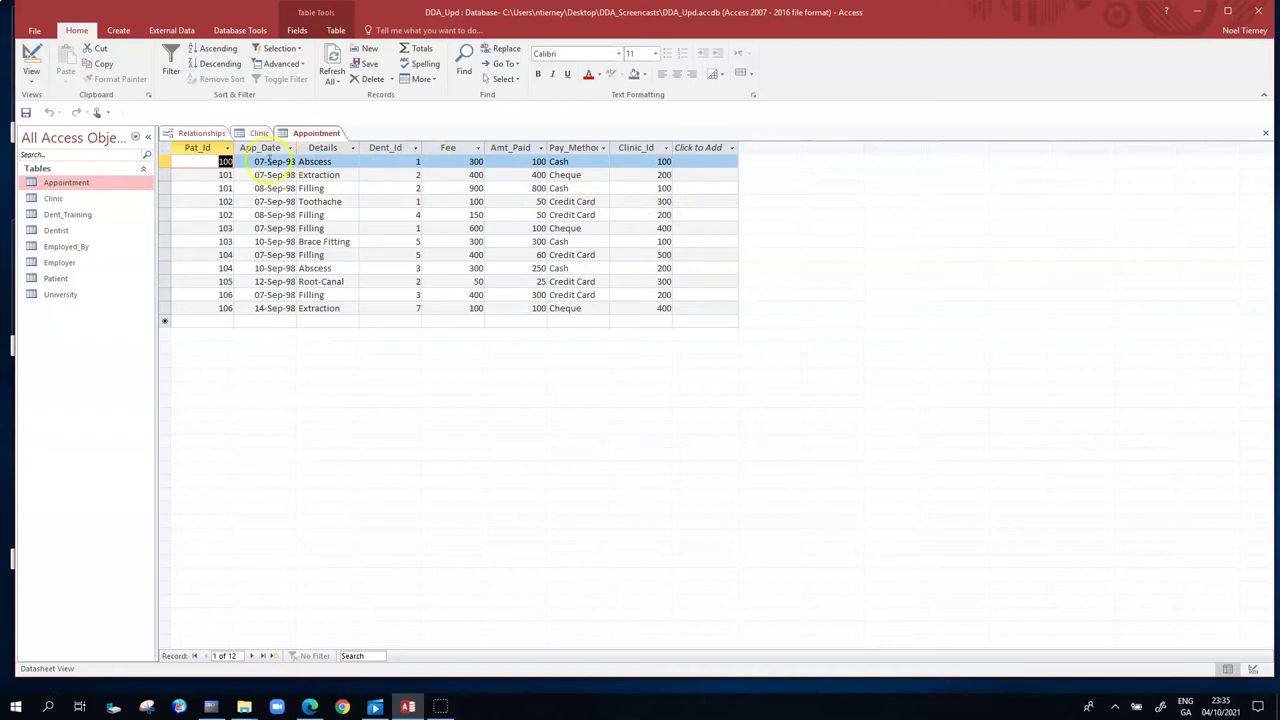
left_click(257, 134)
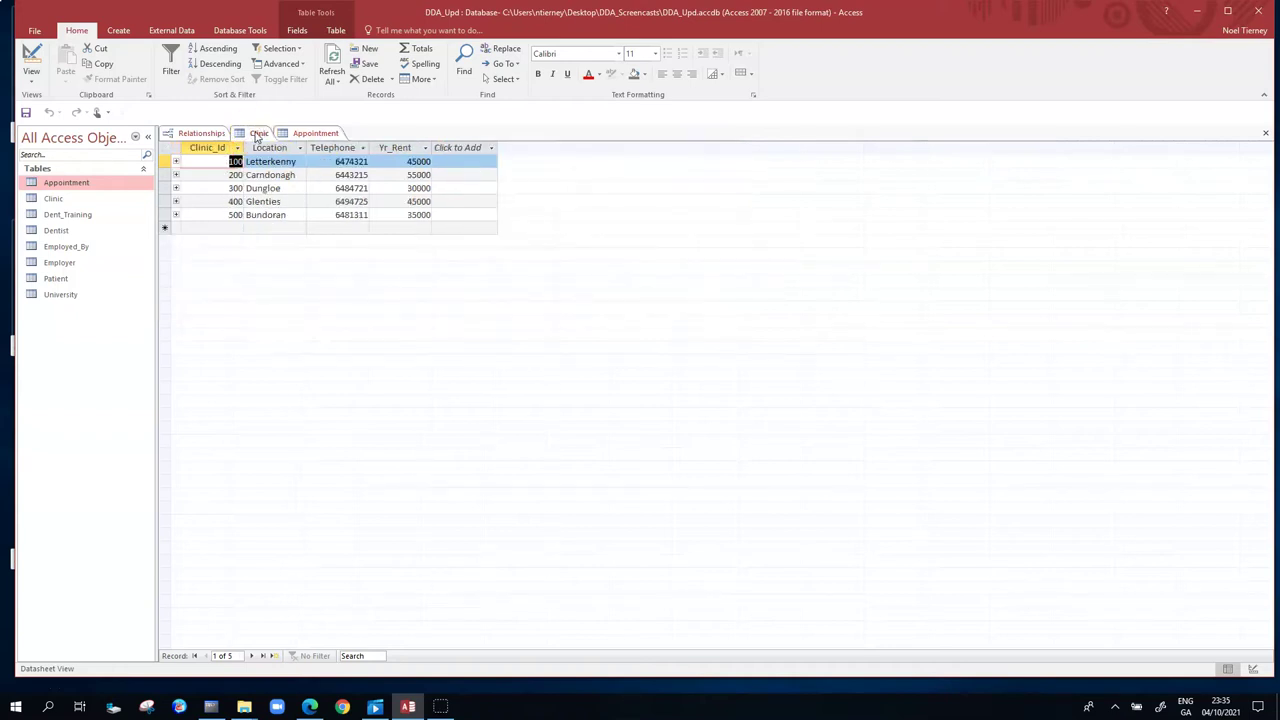
left_click(222, 161)
left_click(233, 160)
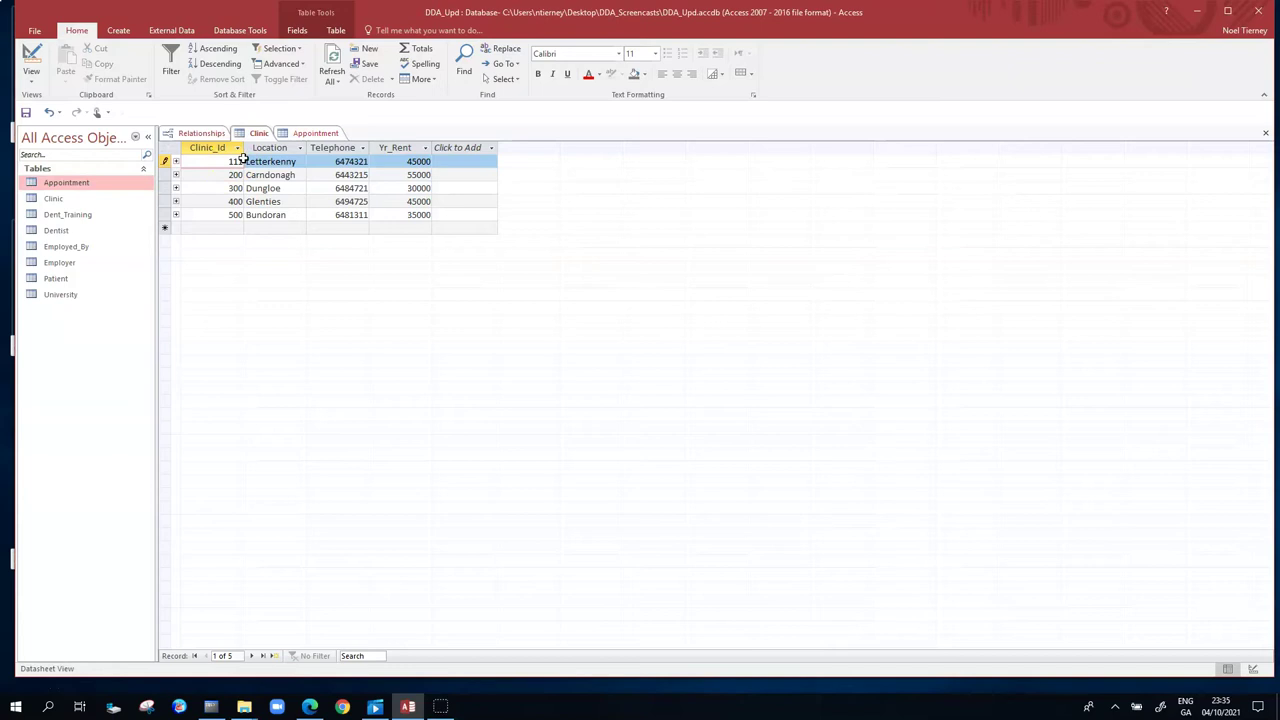
Step: Try to save the new Clinic_Id 111, which Access rejects because related Appointment records exist
left_click(271, 190)
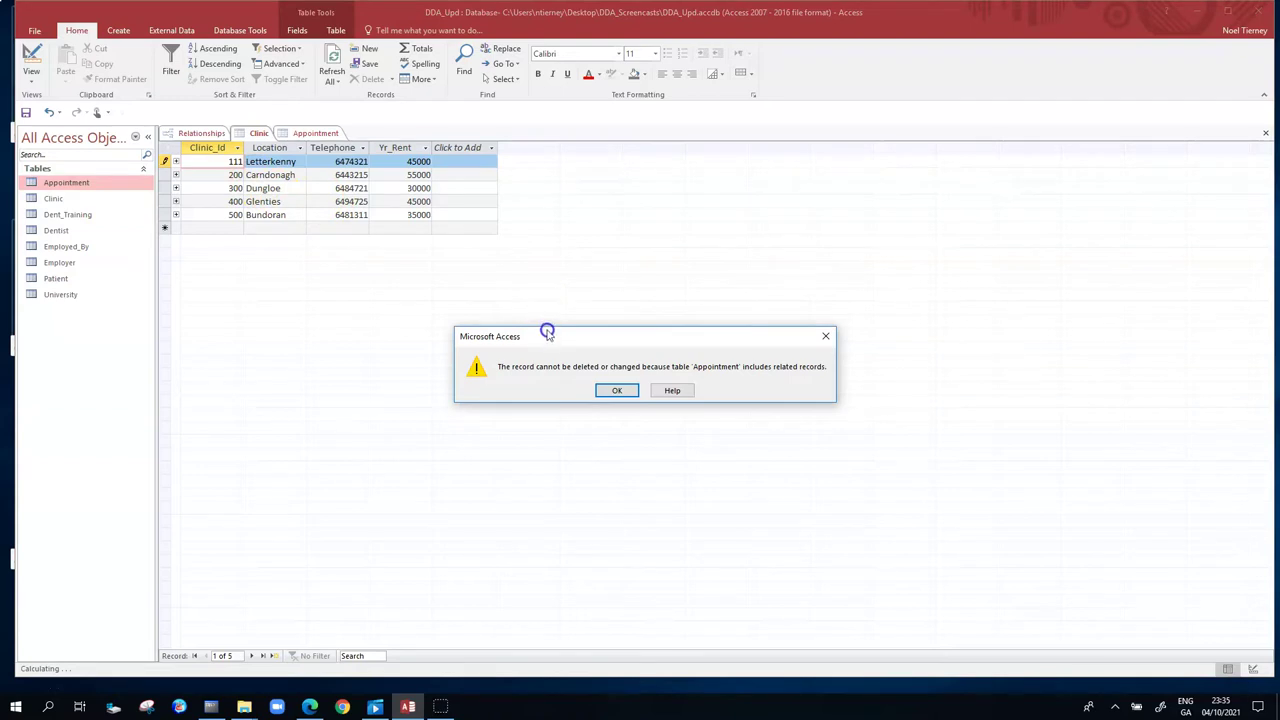
left_click(519, 372)
left_click(826, 335)
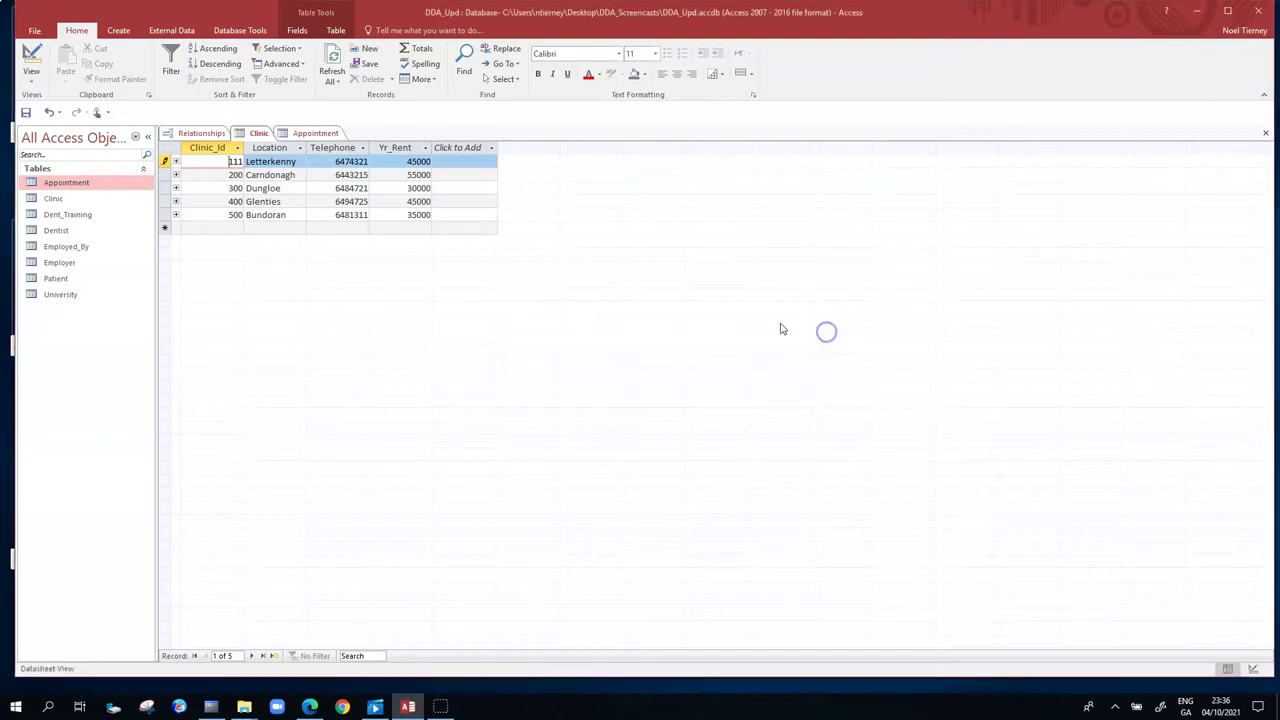
left_click(232, 163)
left_click(241, 163)
type("0")
left_click(280, 177)
left_click(619, 390)
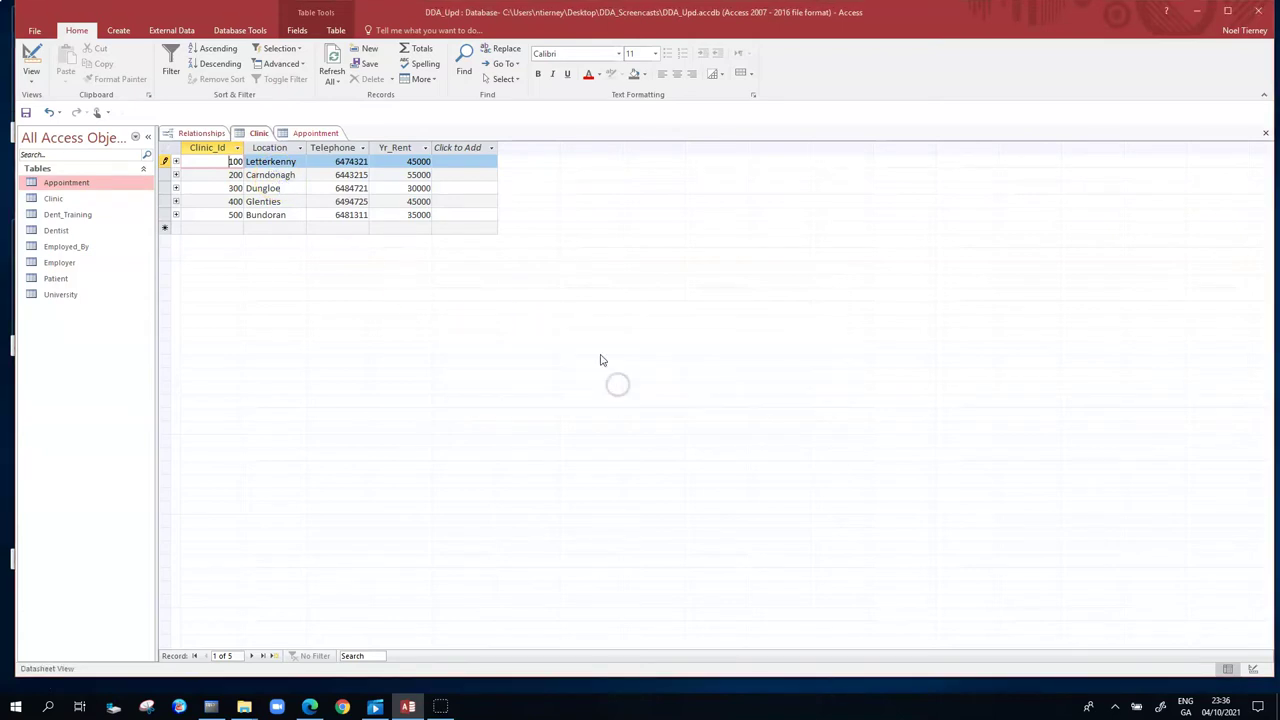
left_click(230, 188)
left_click(614, 390)
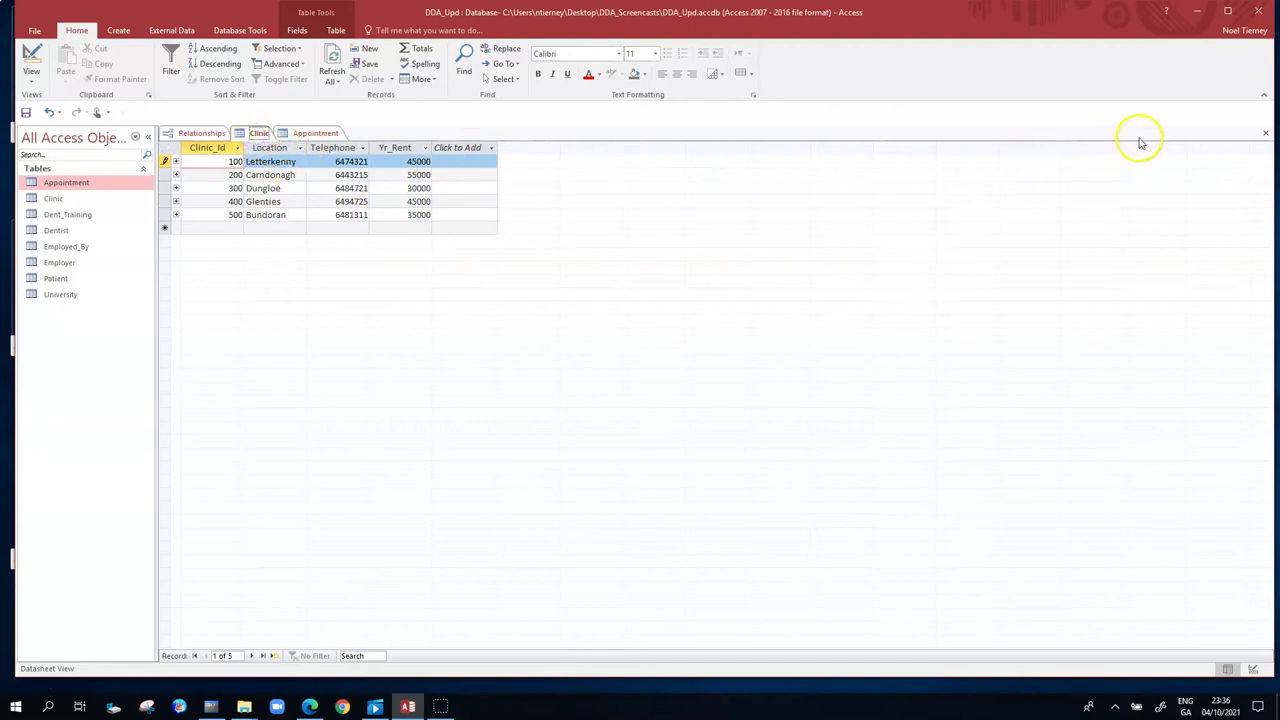
Step: Close the Clinic table without saving the rejected Clinic_Id edit
left_click(1264, 135)
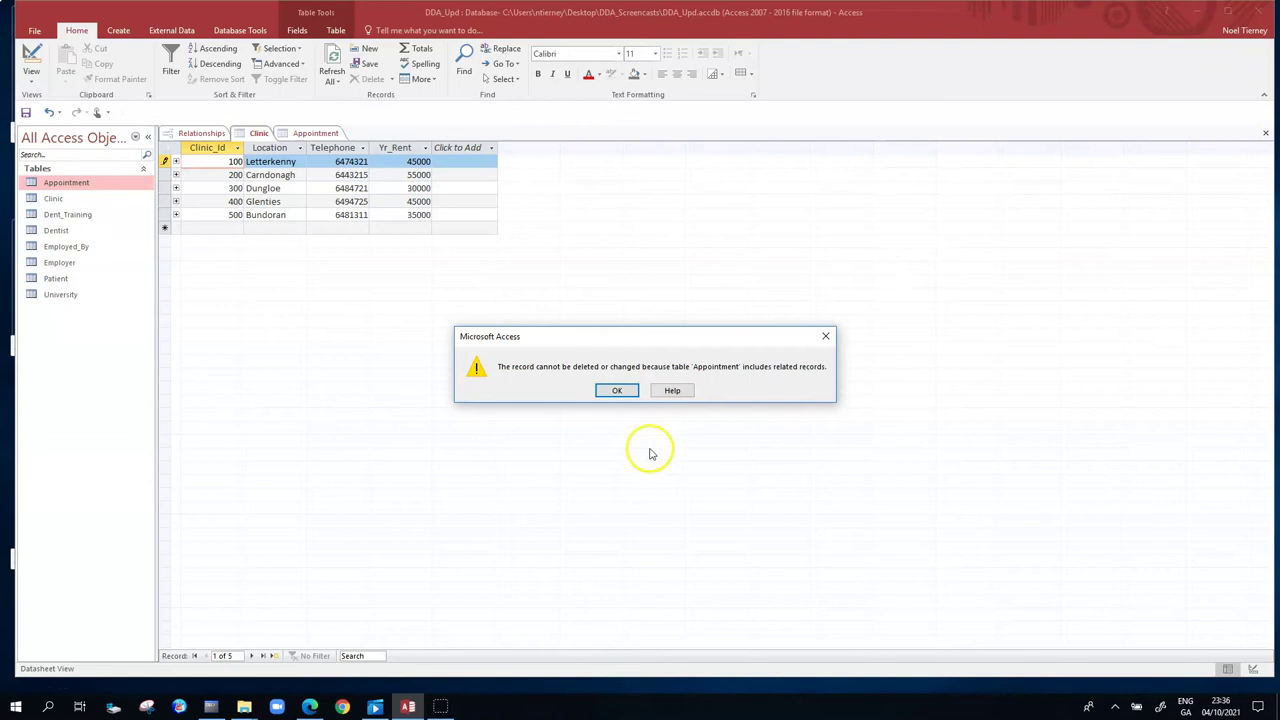
left_click(618, 389)
left_click(617, 404)
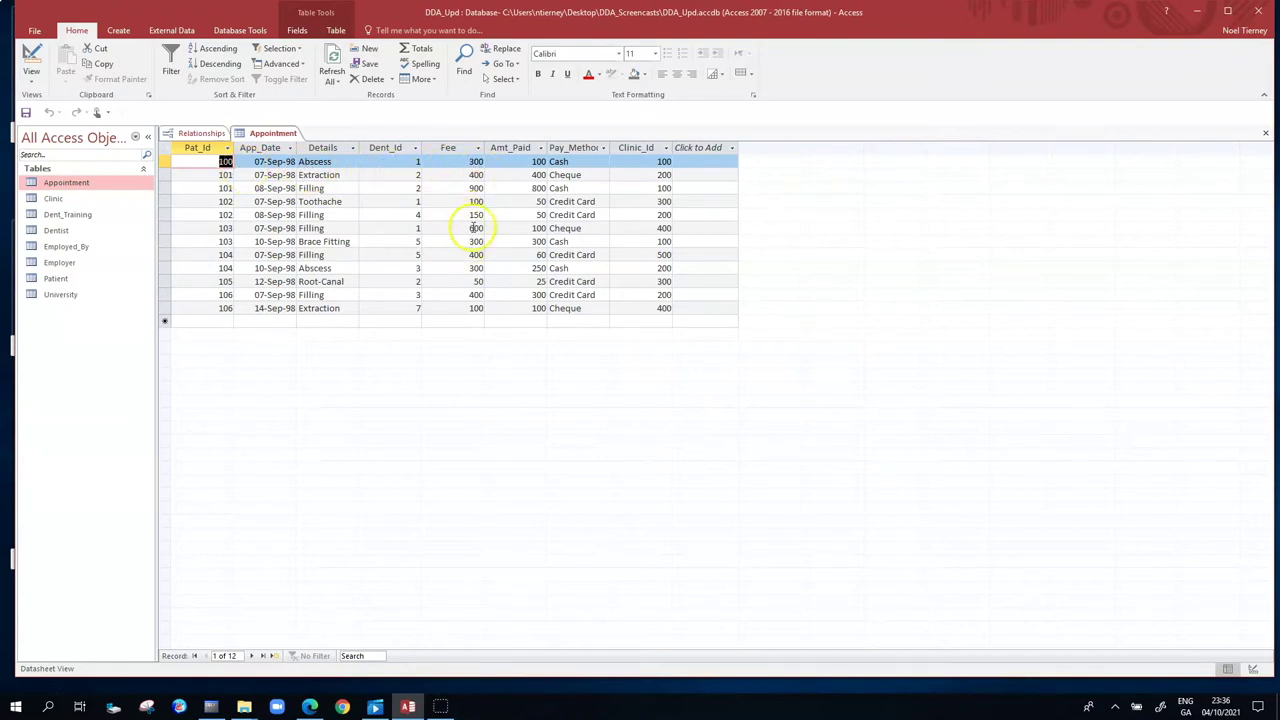
left_click(665, 161)
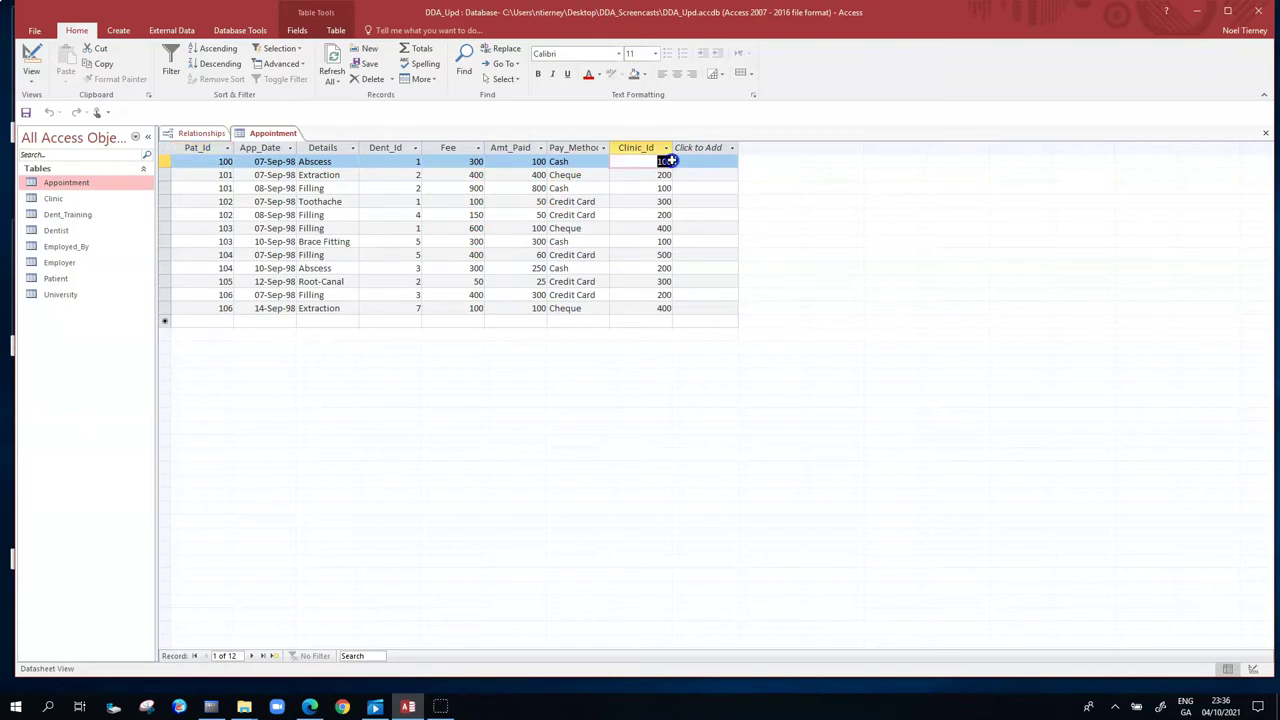
left_click(672, 188)
left_click(676, 241)
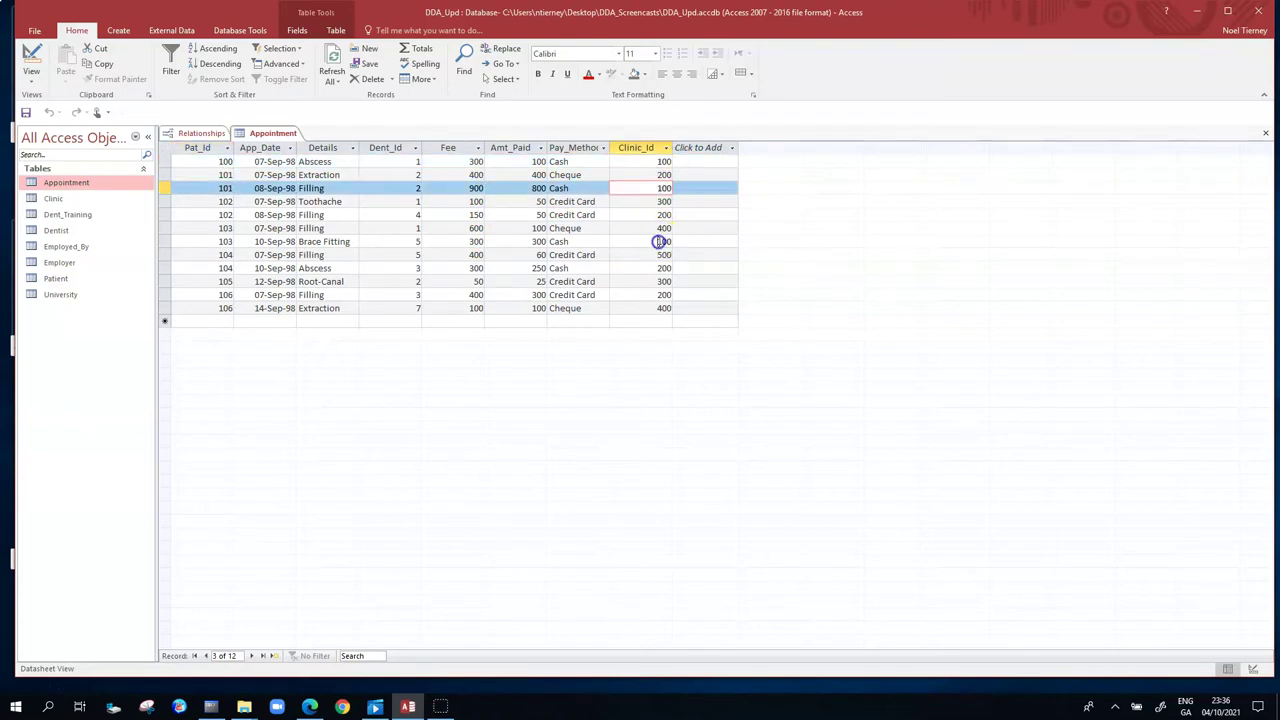
left_click(676, 162)
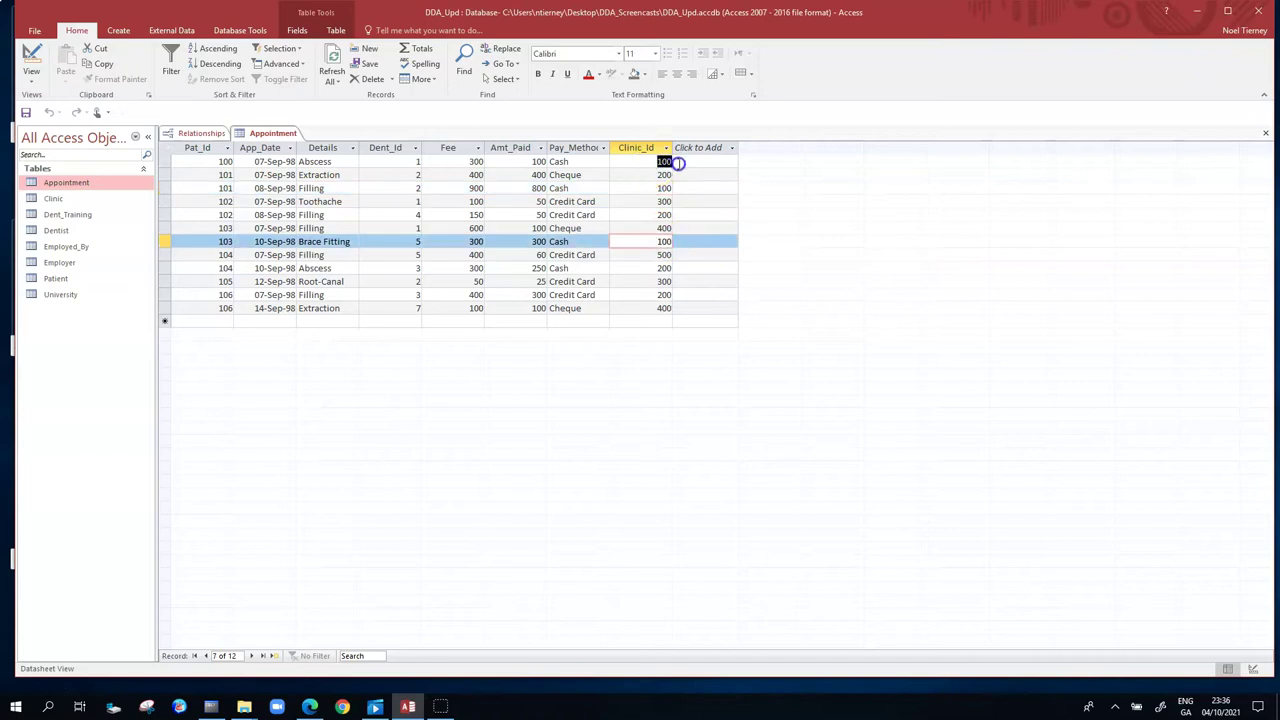
left_click(676, 188)
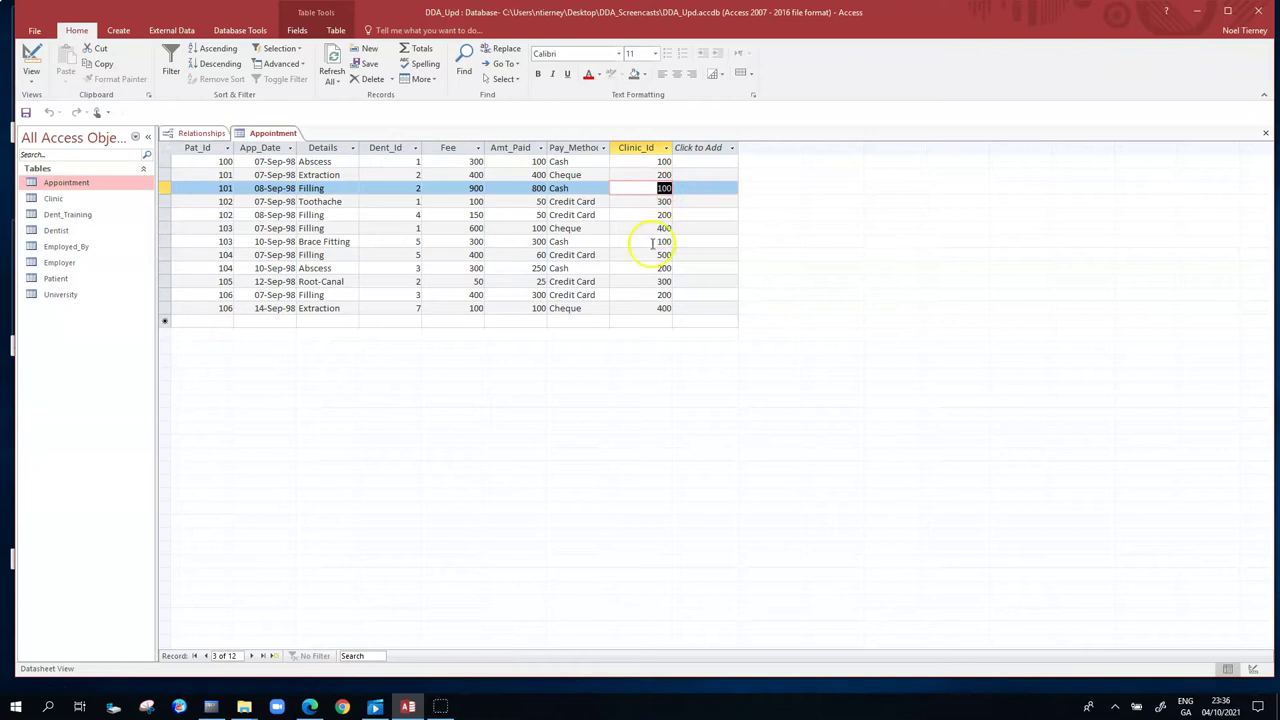
left_click(680, 242)
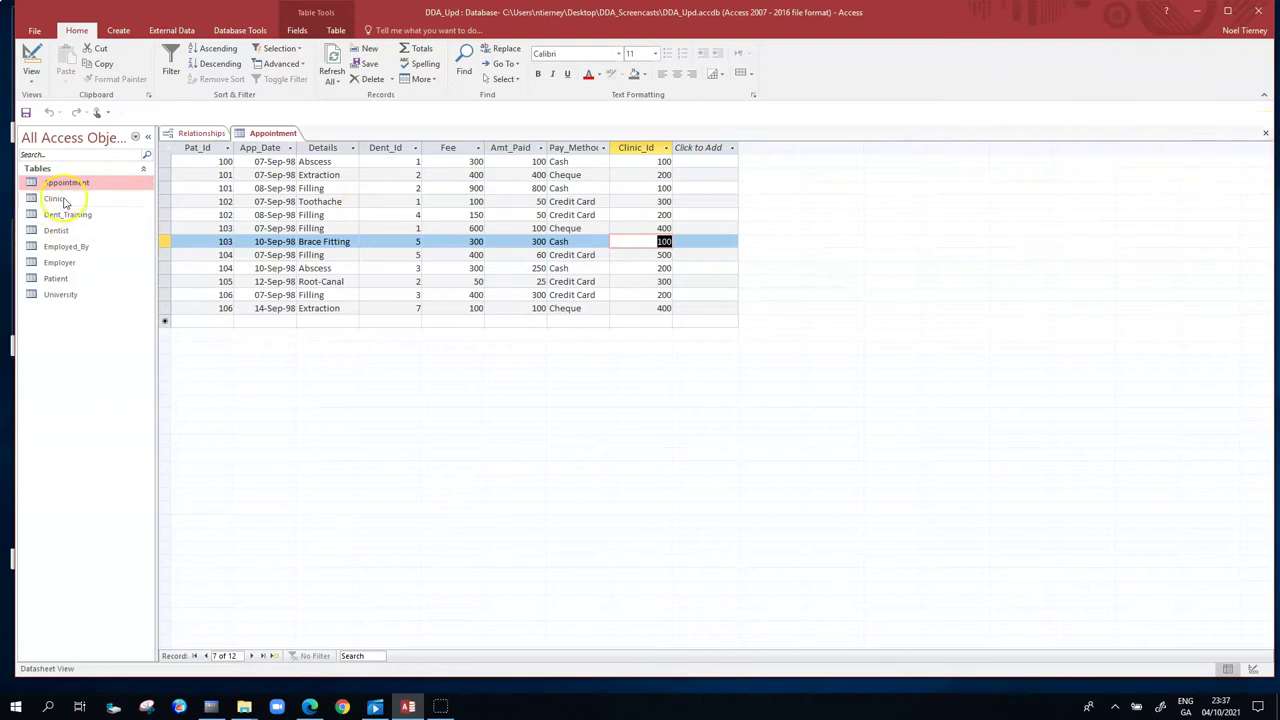
Step: Close Appointment and turn on Cascade Update Related Fields for the Clinic–Appointment relationship
left_click(1265, 133)
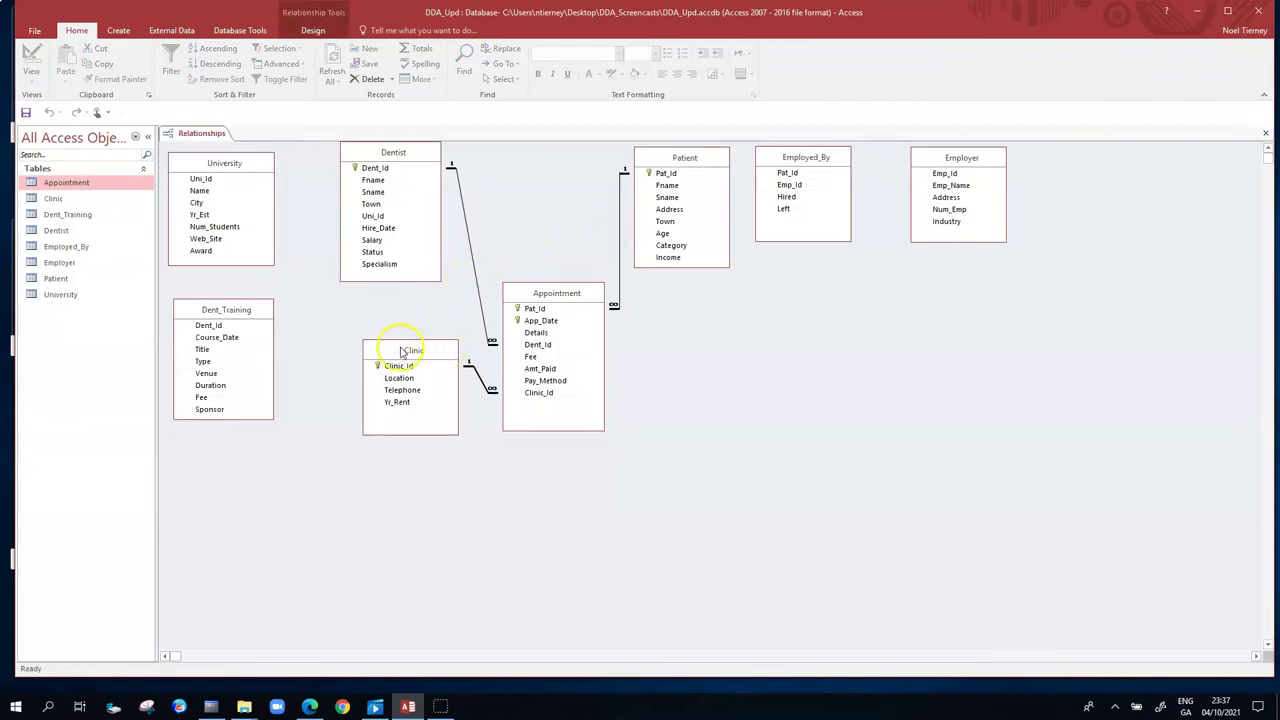
double_click(479, 380)
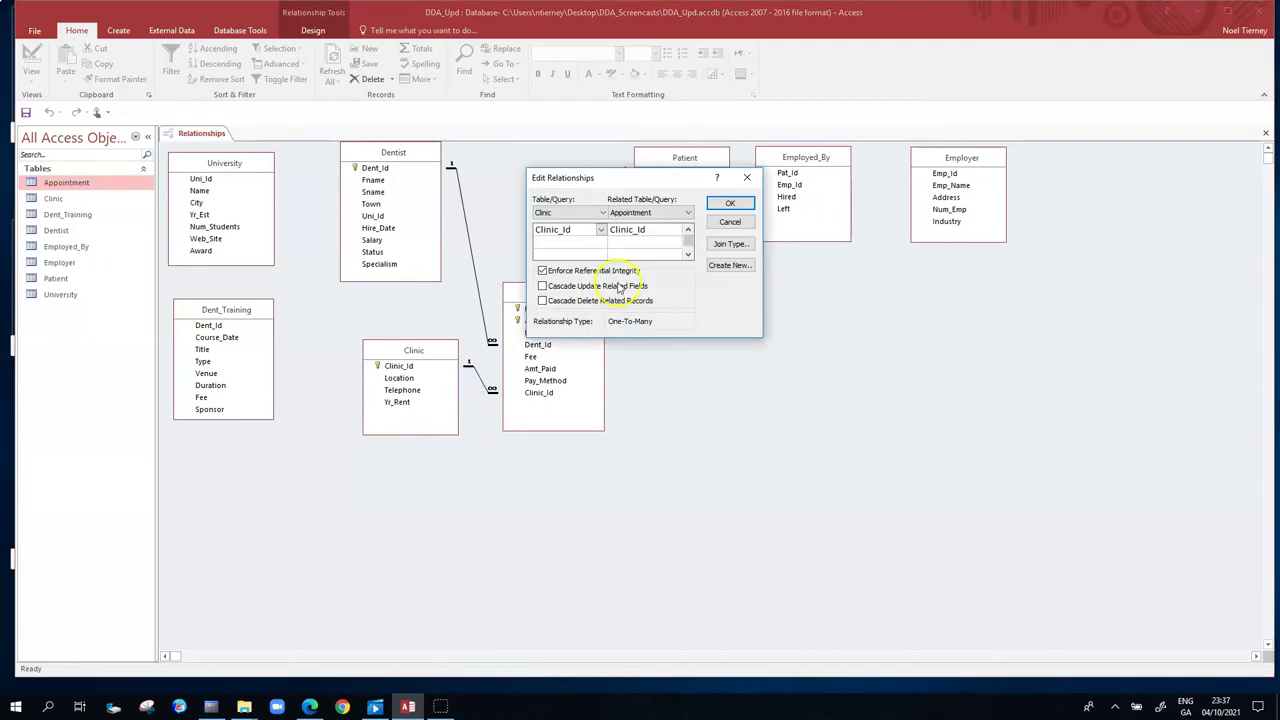
left_click(543, 286)
left_click(730, 204)
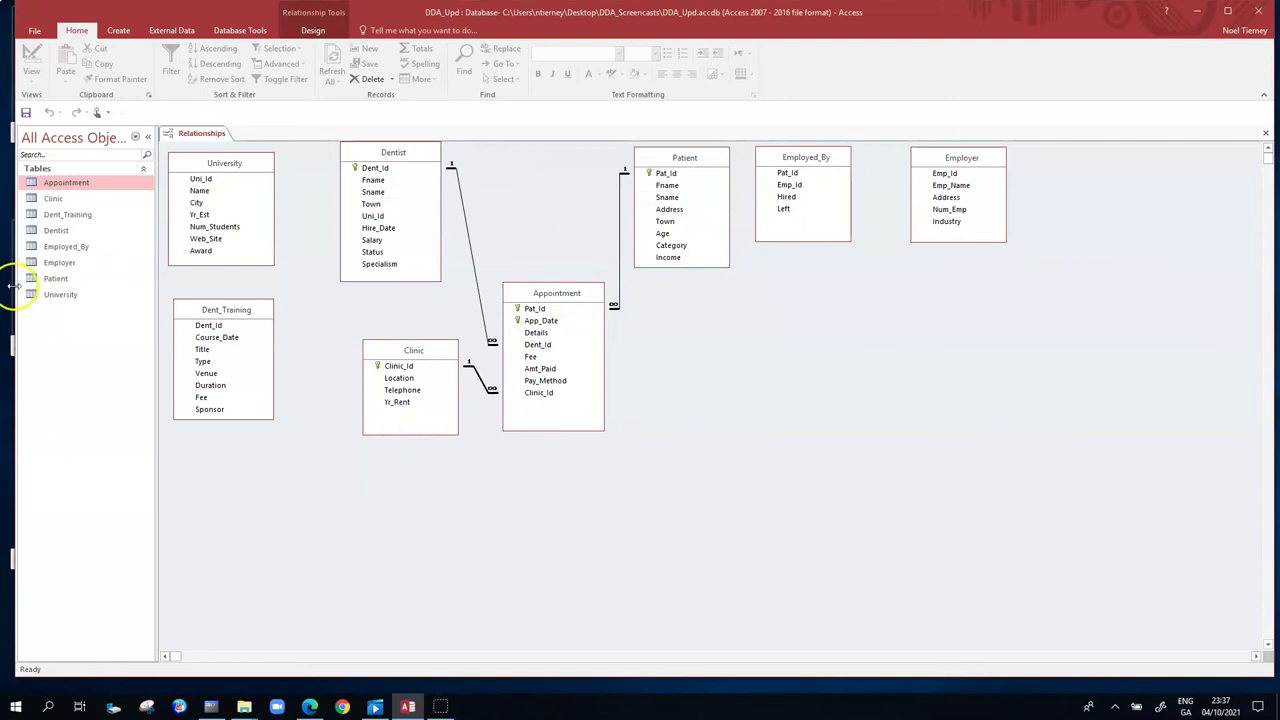
Step: Reopen the Clinic and Appointment tables
double_click(55, 199)
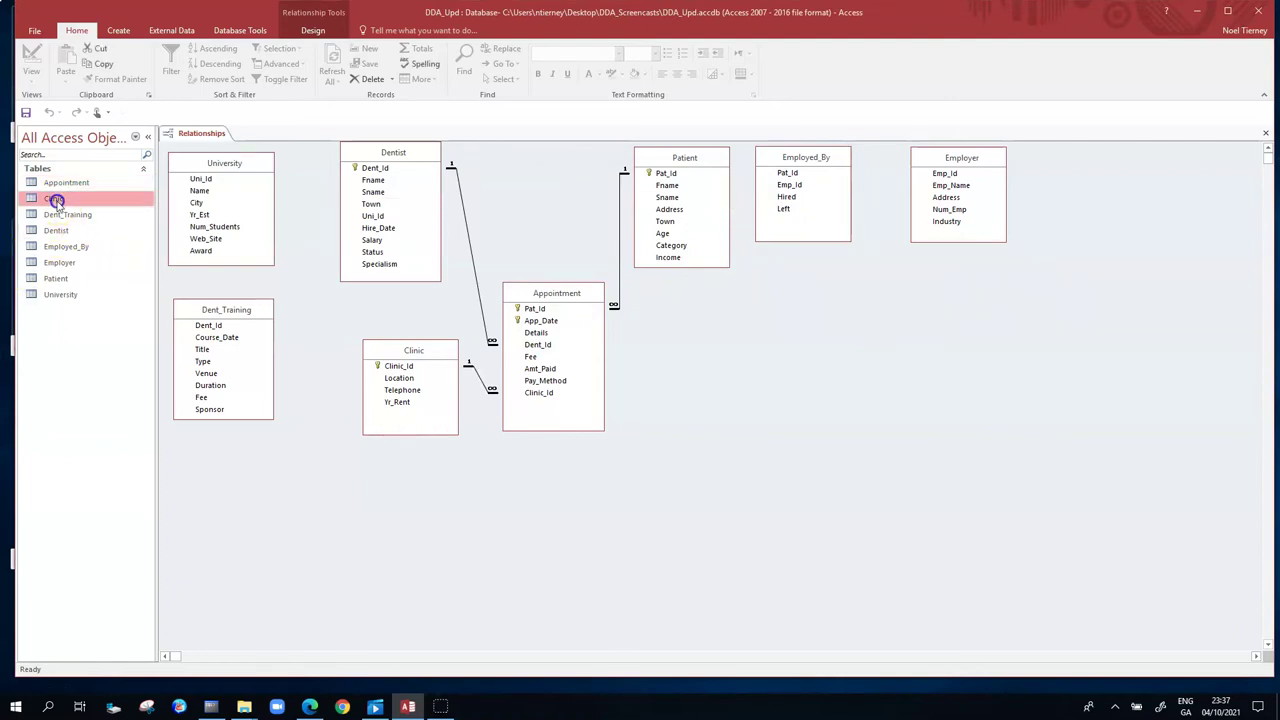
left_click(64, 184)
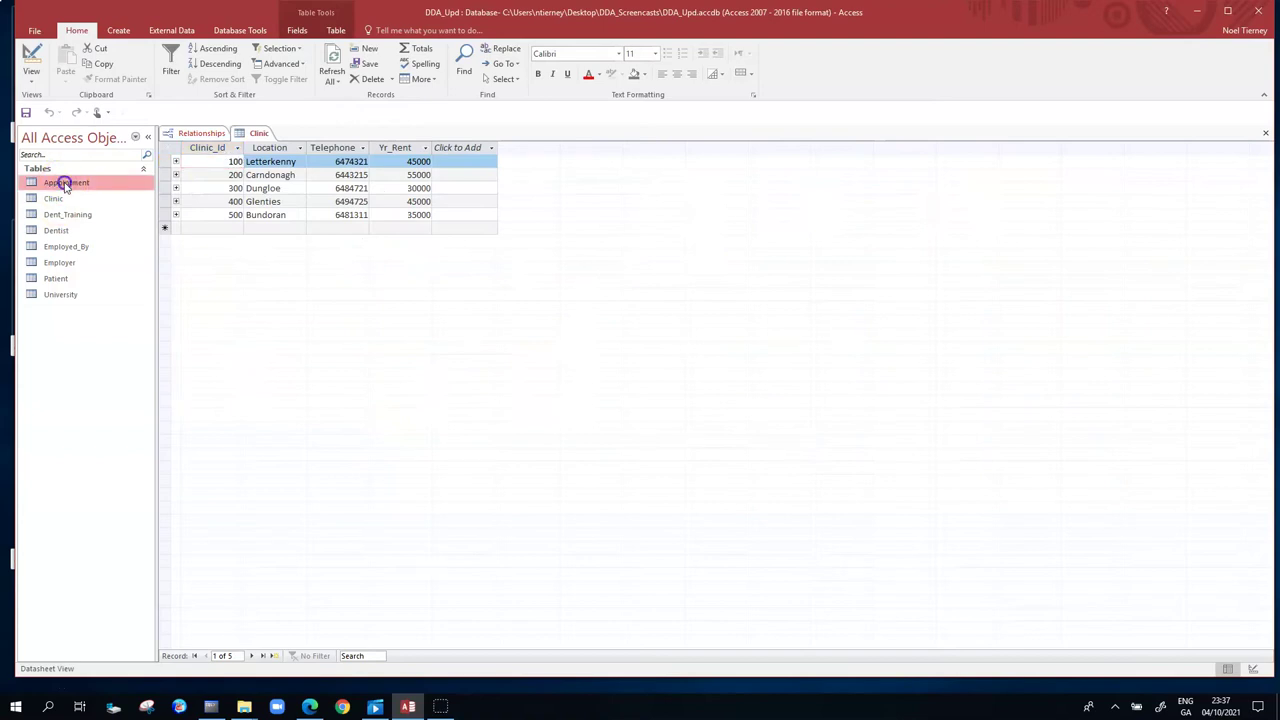
double_click(64, 184)
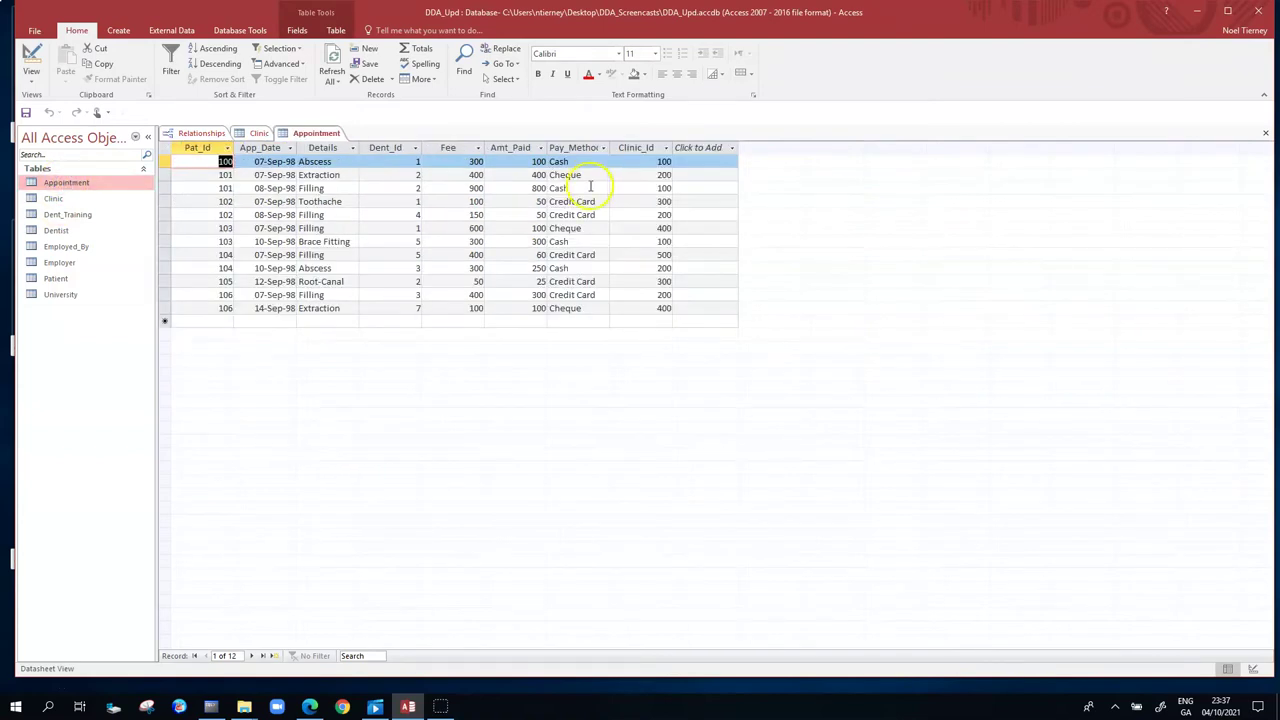
Step: Compare both tables and inspect the first appointments' Clinic_Id of 100
left_click(258, 133)
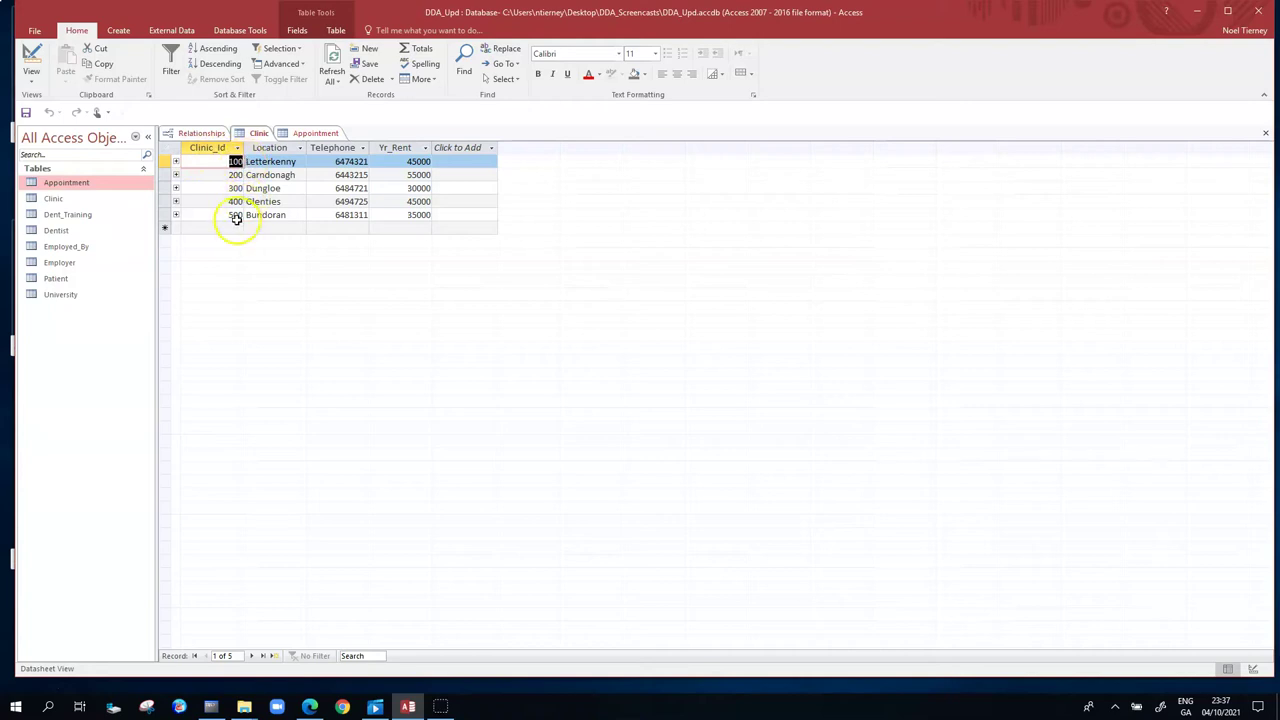
left_click(312, 133)
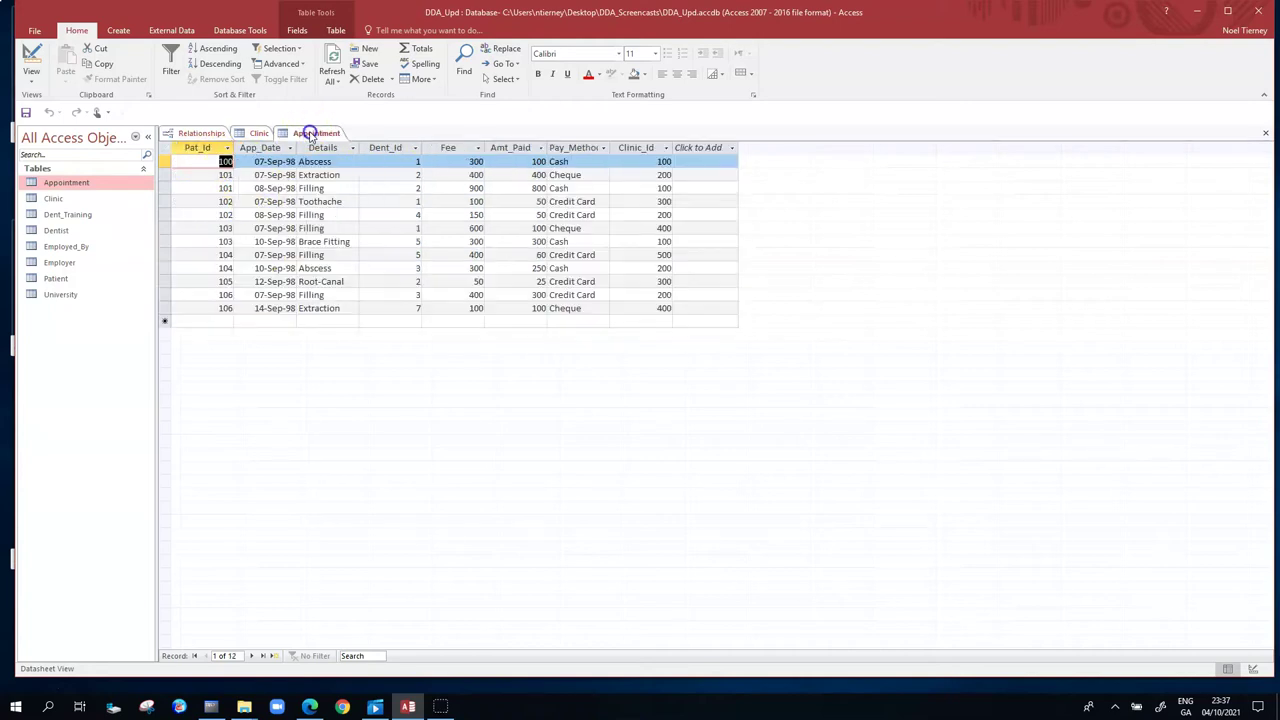
double_click(668, 161)
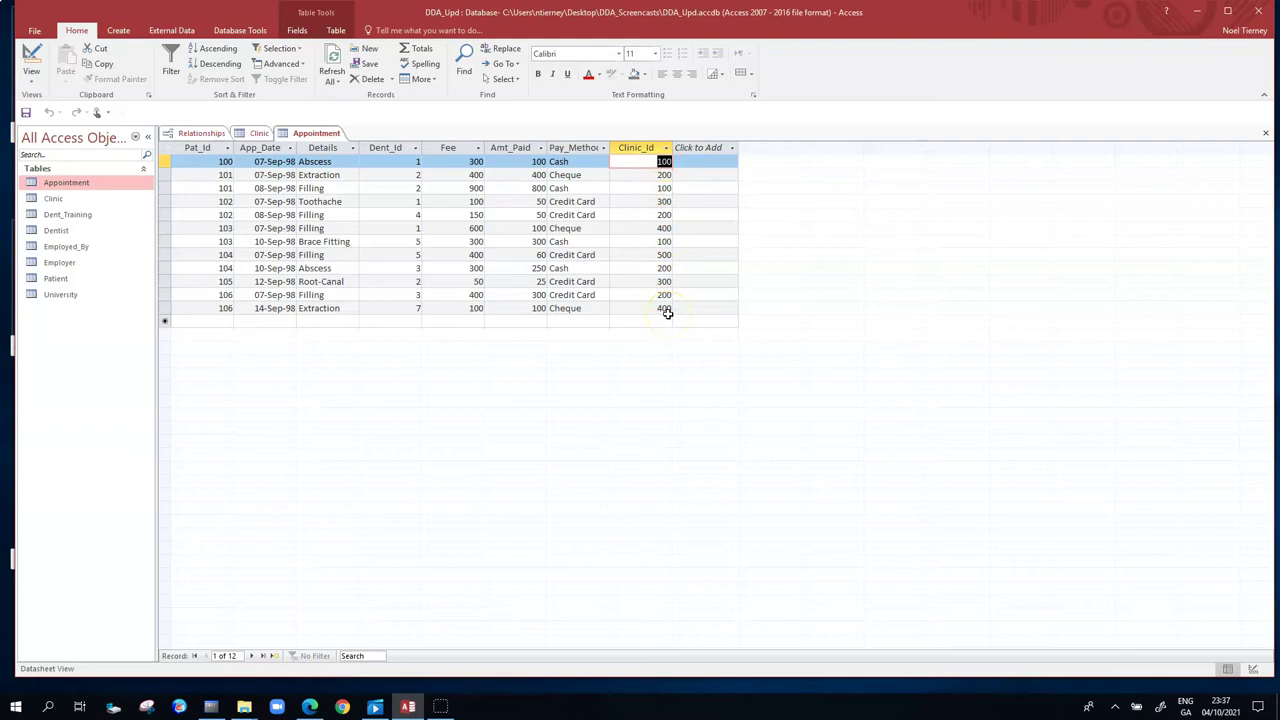
left_click(652, 175)
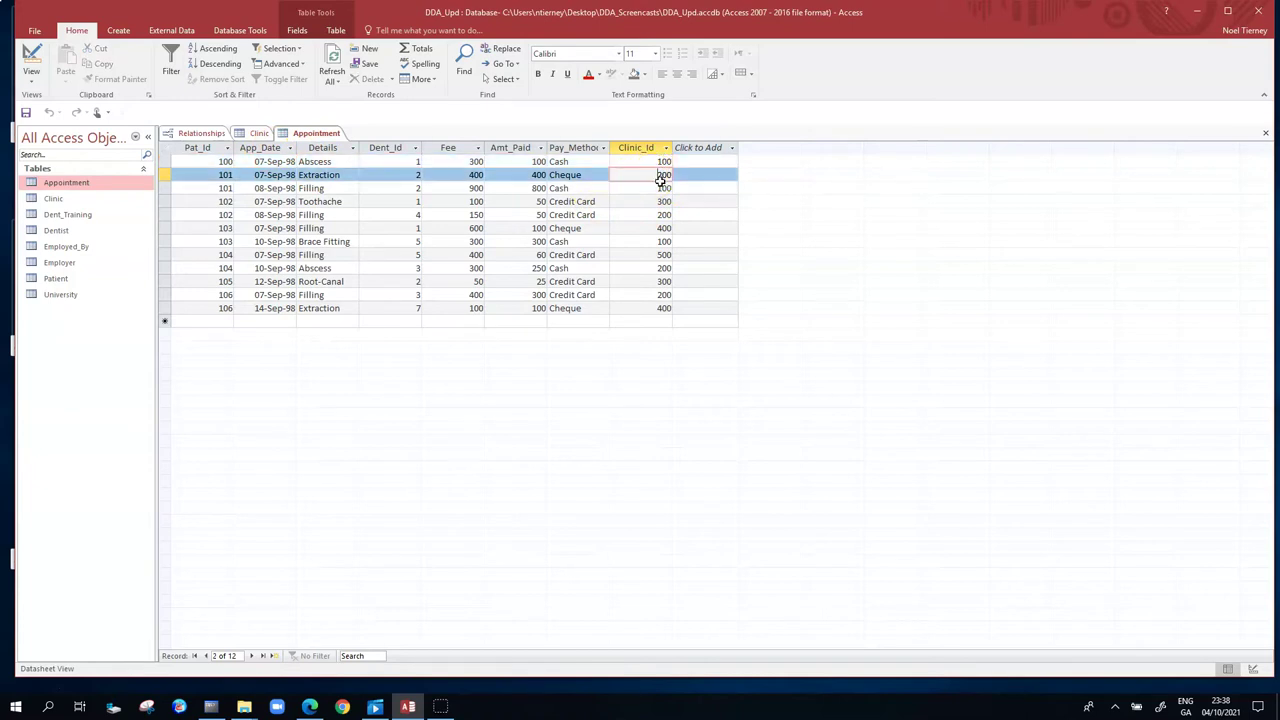
left_click(641, 428)
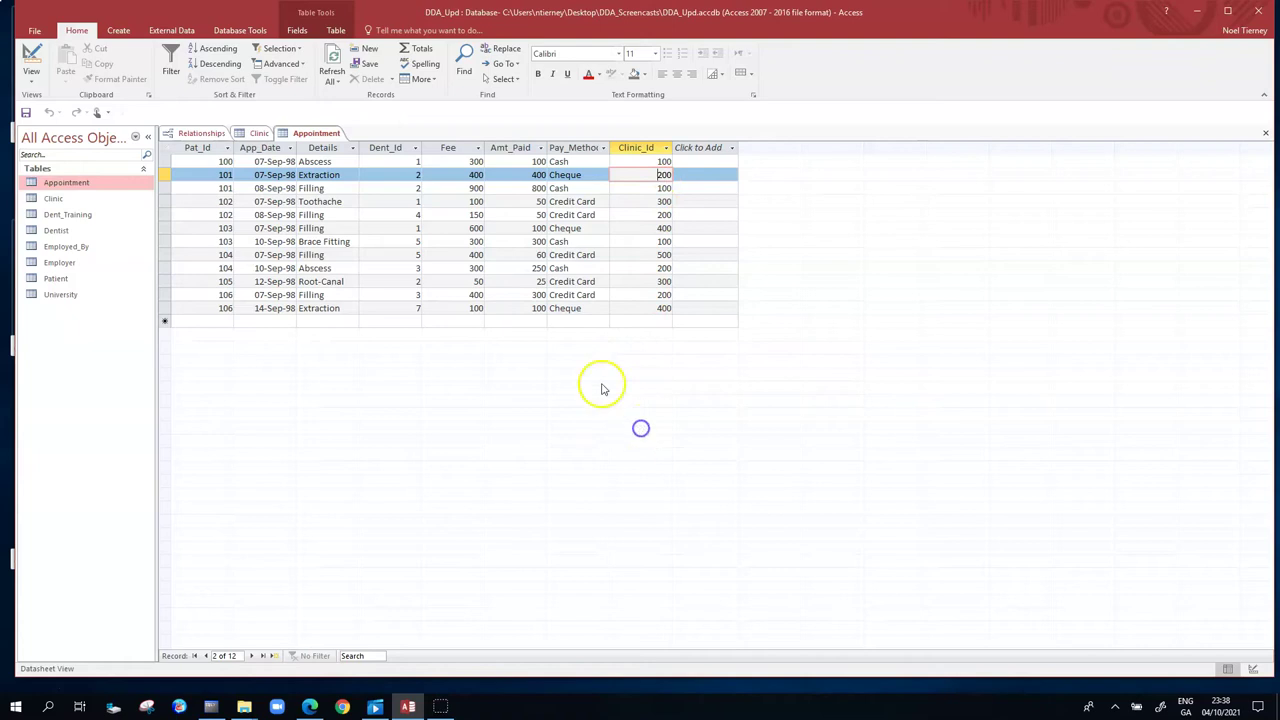
Step: Change Letterkenny's Clinic_Id from 100 to 111 and save it by moving to Dungloe
left_click(260, 134)
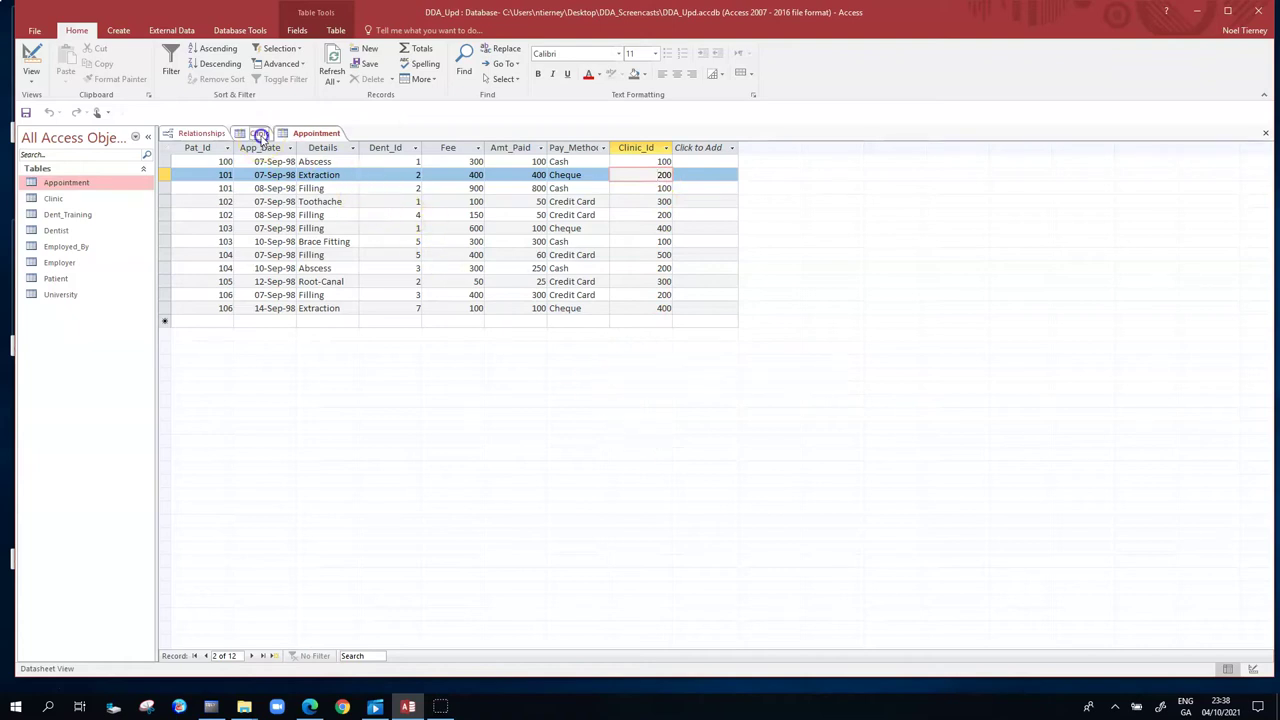
left_click(240, 161)
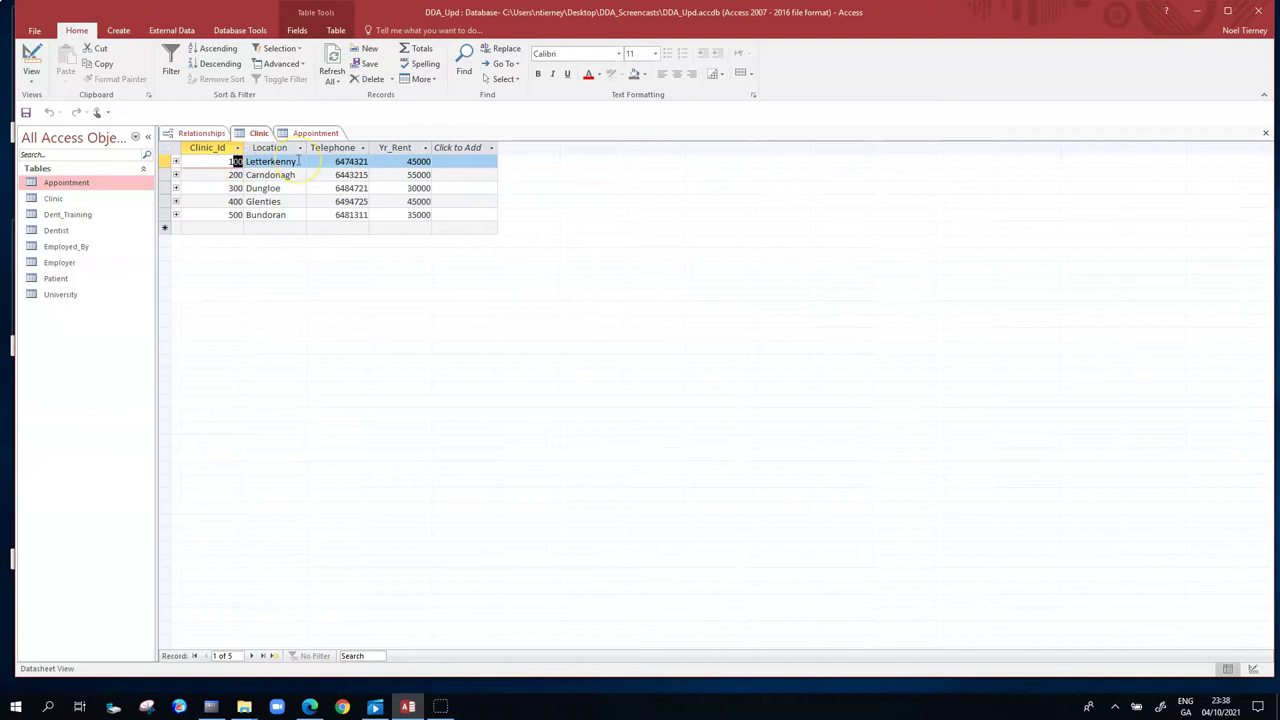
type("1")
left_click(294, 188)
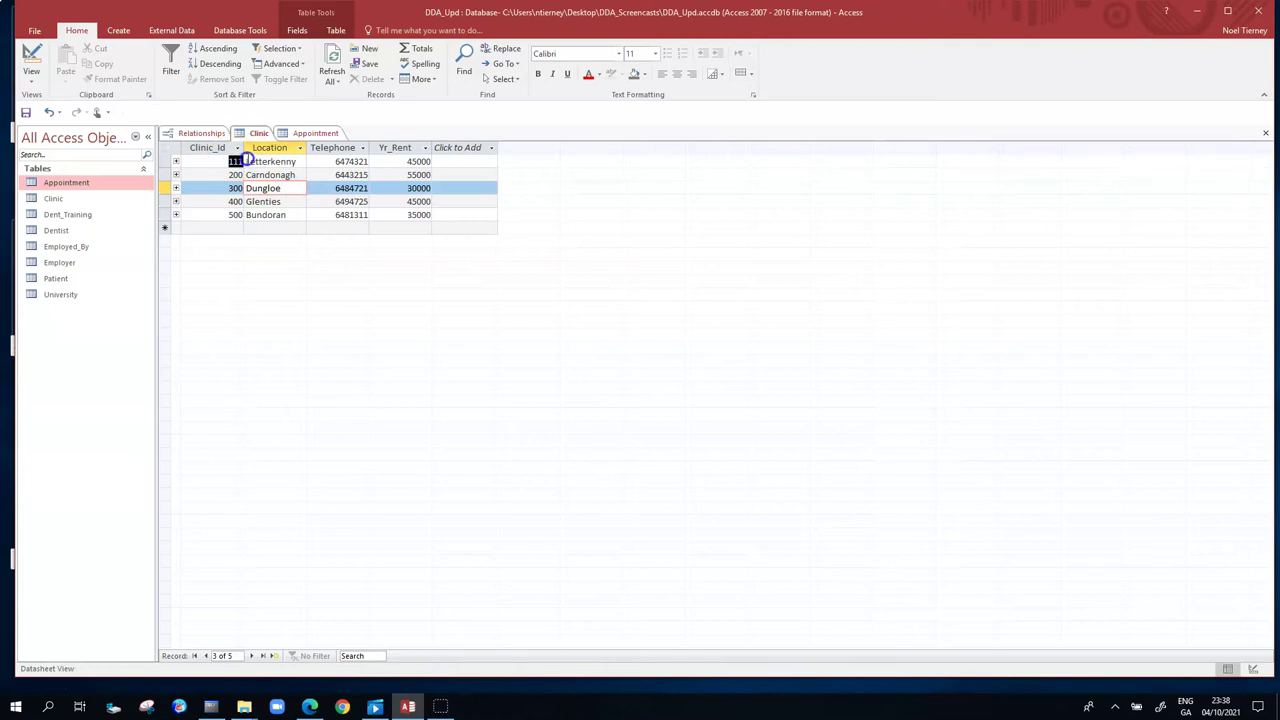
left_click(240, 161)
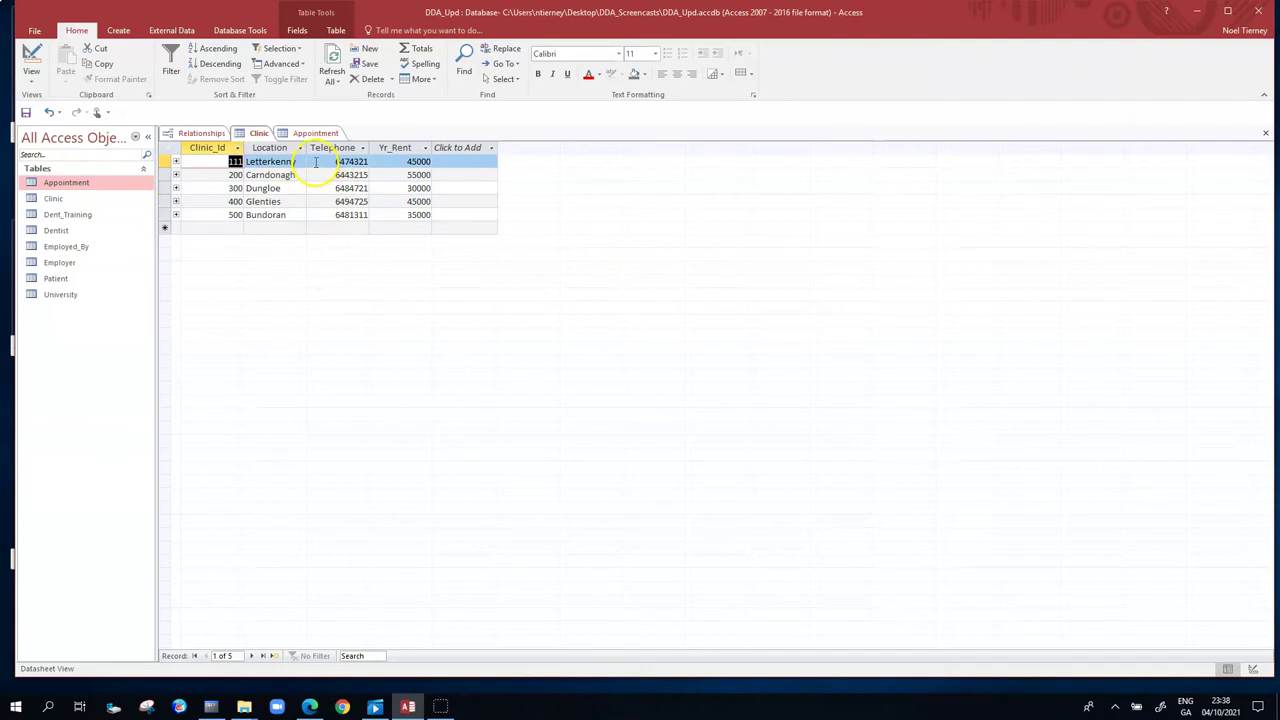
Step: Verify the first, third and seventh appointments now show the cascaded Clinic_Id 111
left_click(318, 133)
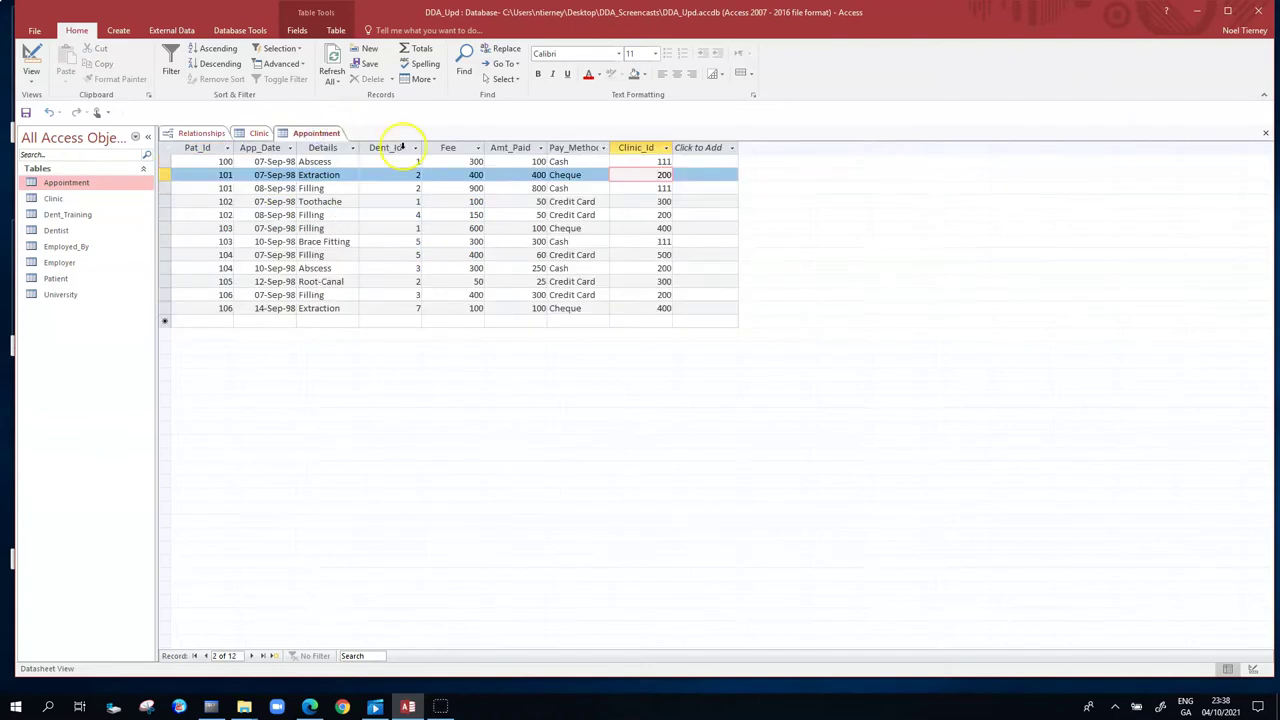
left_click(662, 161)
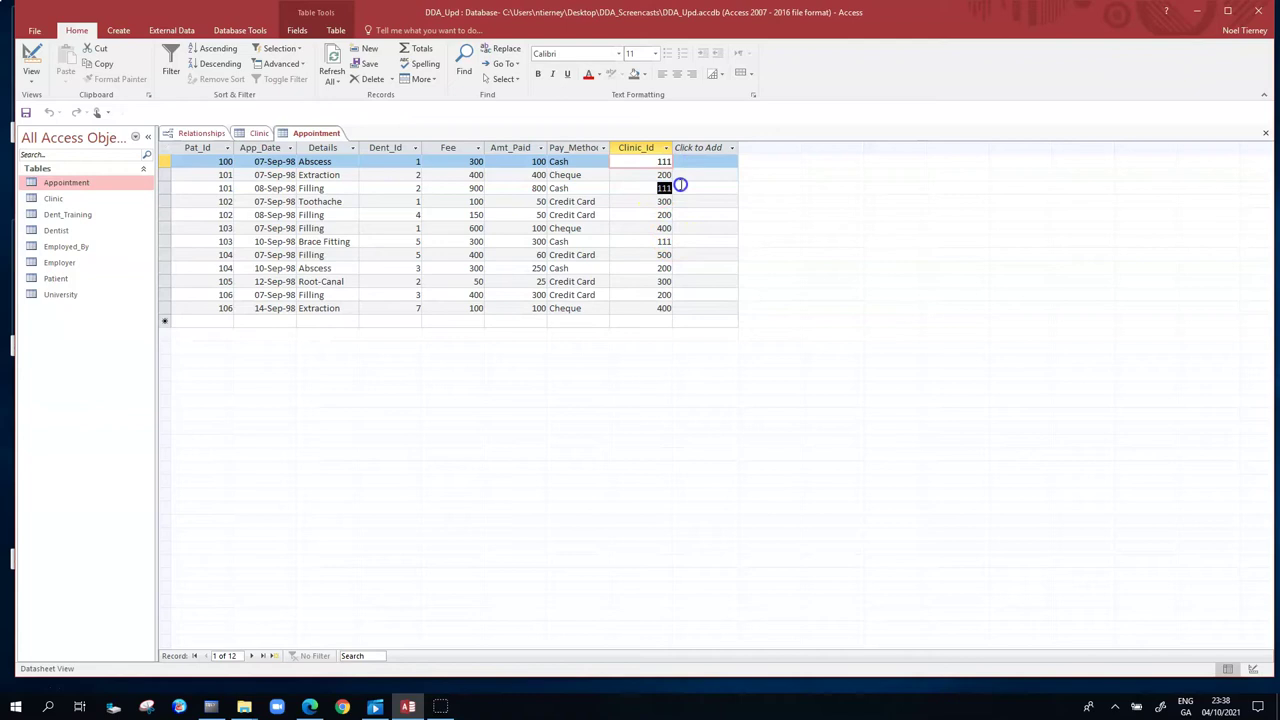
left_click(674, 238)
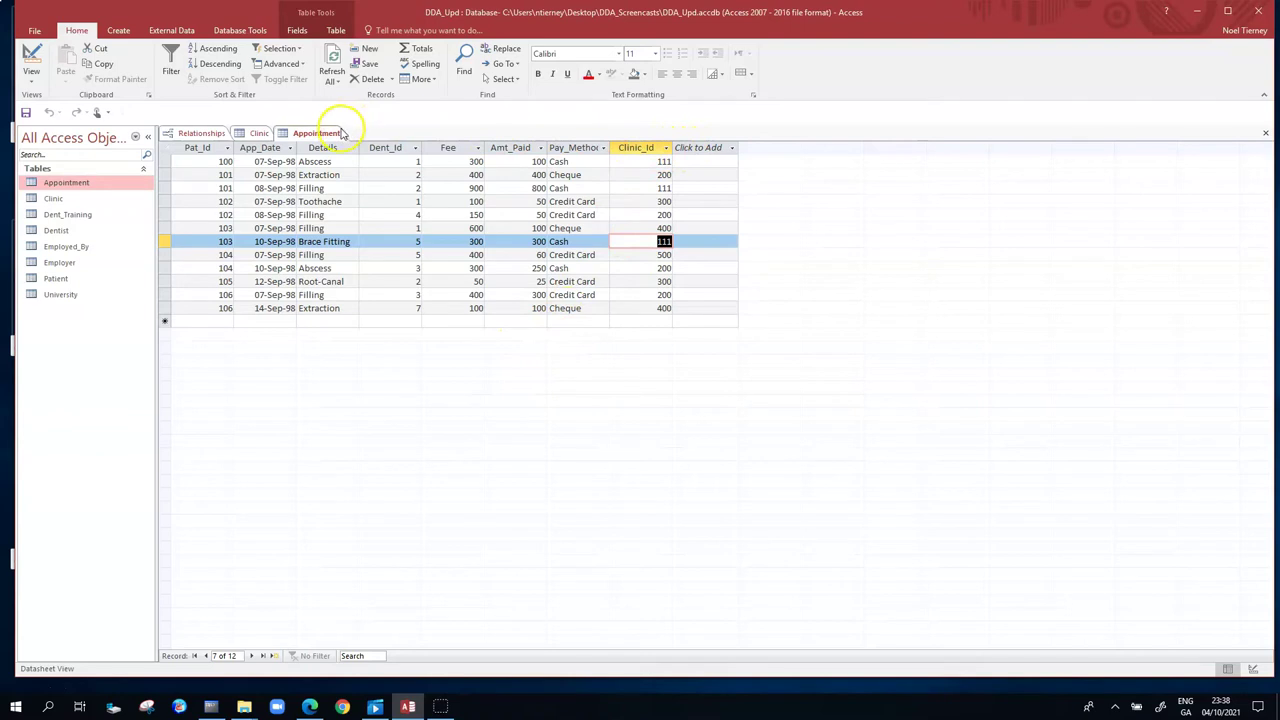
left_click(254, 134)
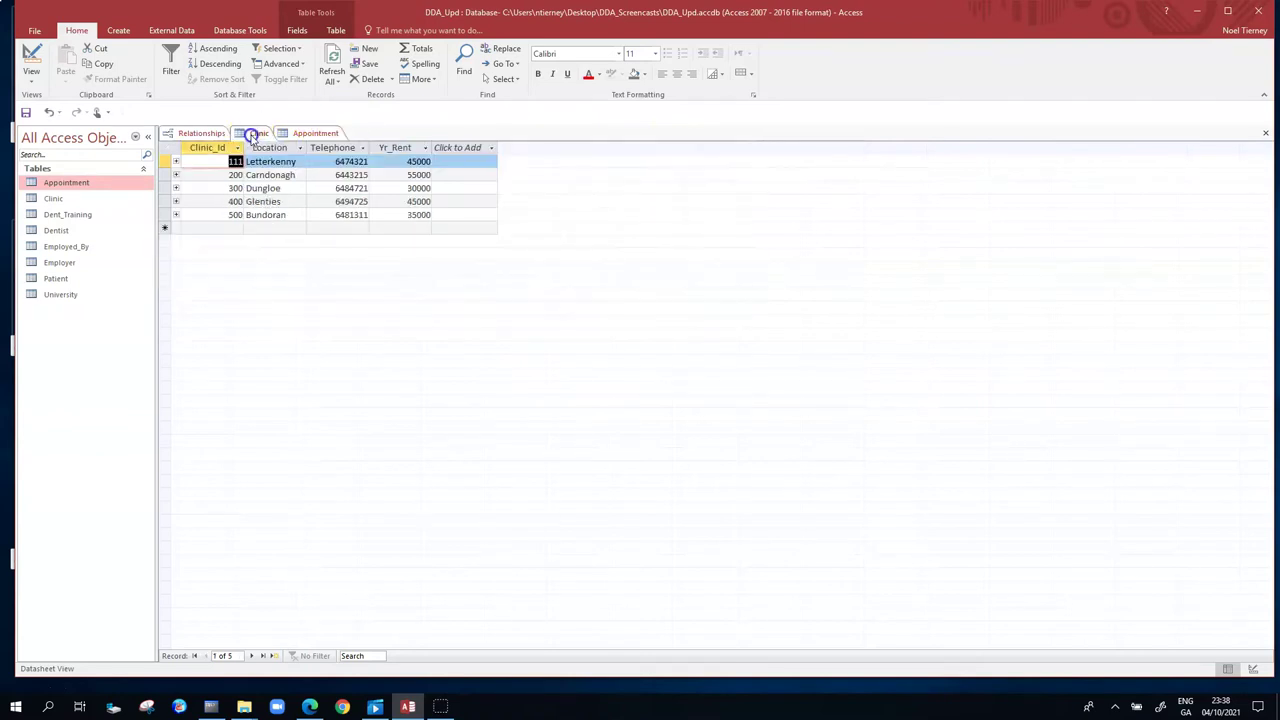
left_click(238, 160)
left_click(229, 163)
left_click(322, 133)
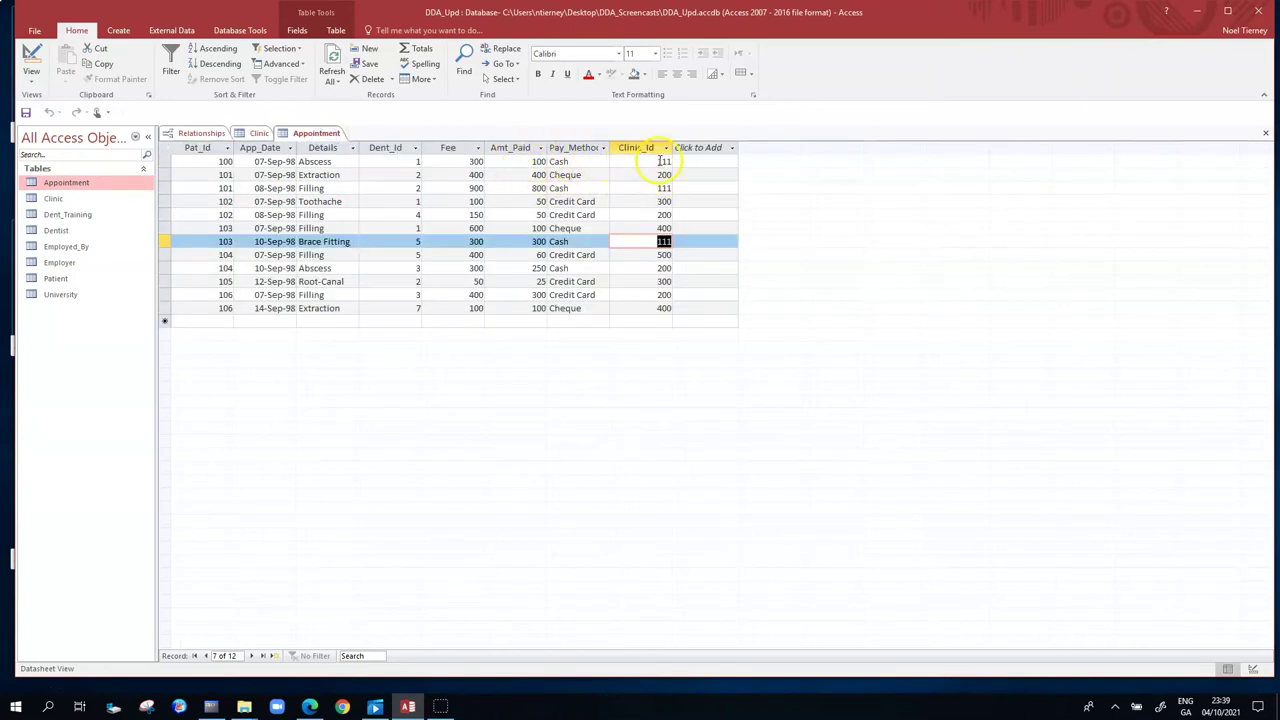
left_click(664, 161)
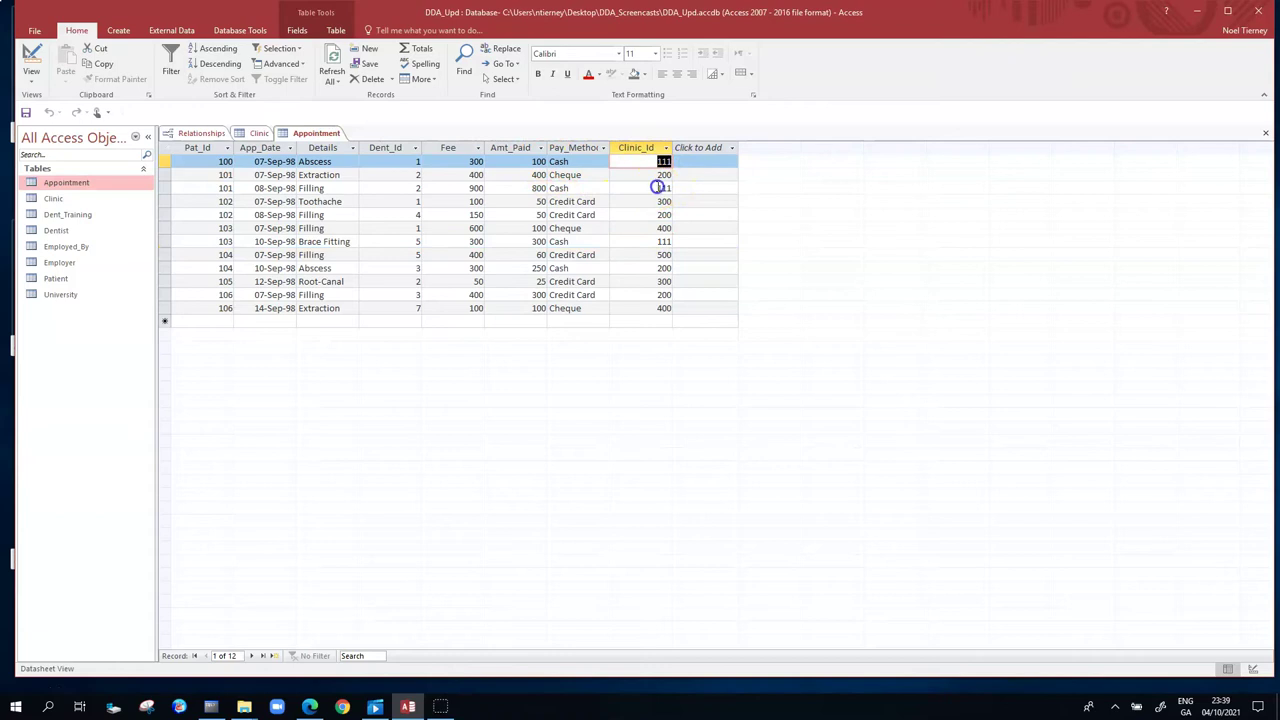
left_click(664, 188)
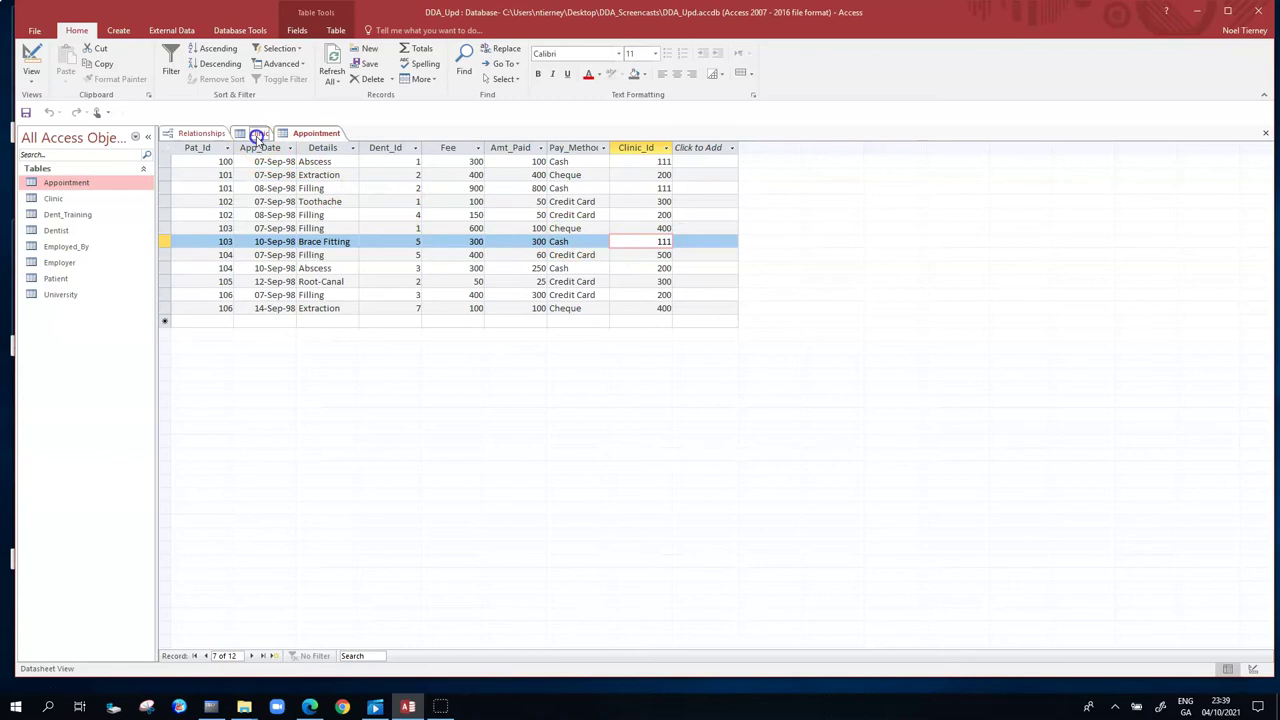
Step: Edit Letterkenny's Clinic_Id from 111 back to 100, glancing at the Appointment records
left_click(258, 136)
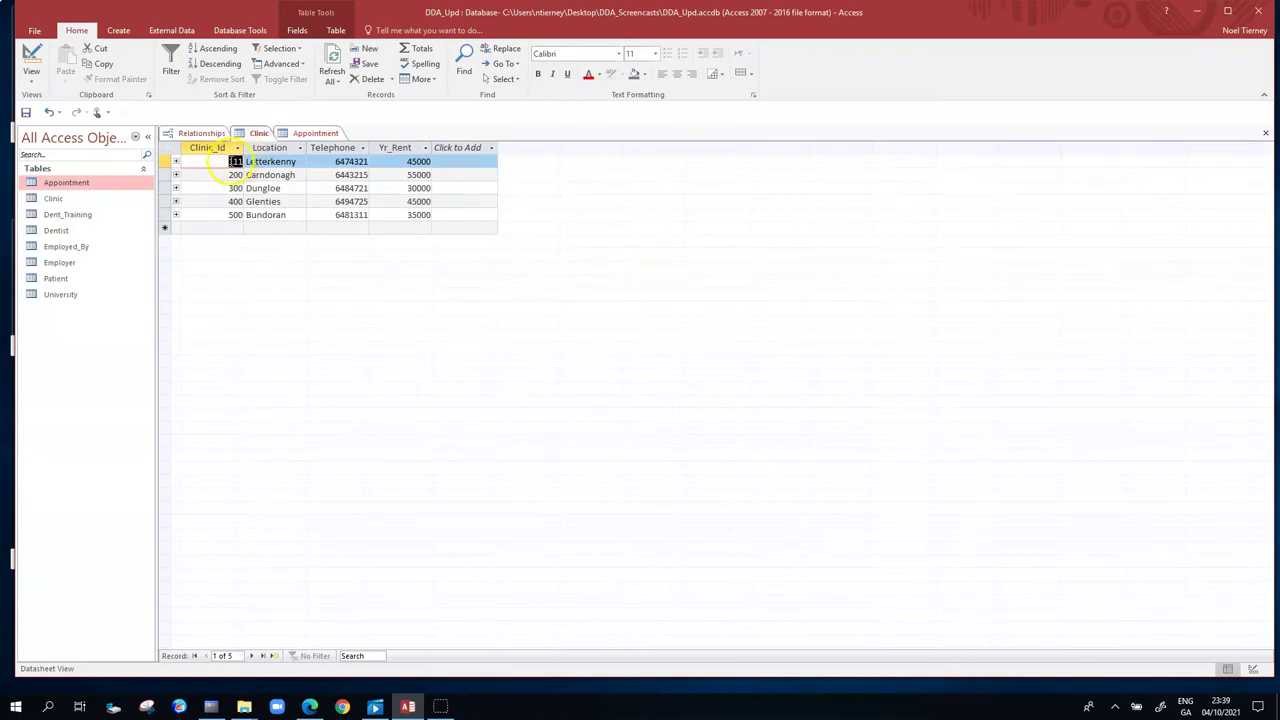
left_click(233, 161)
type("99")
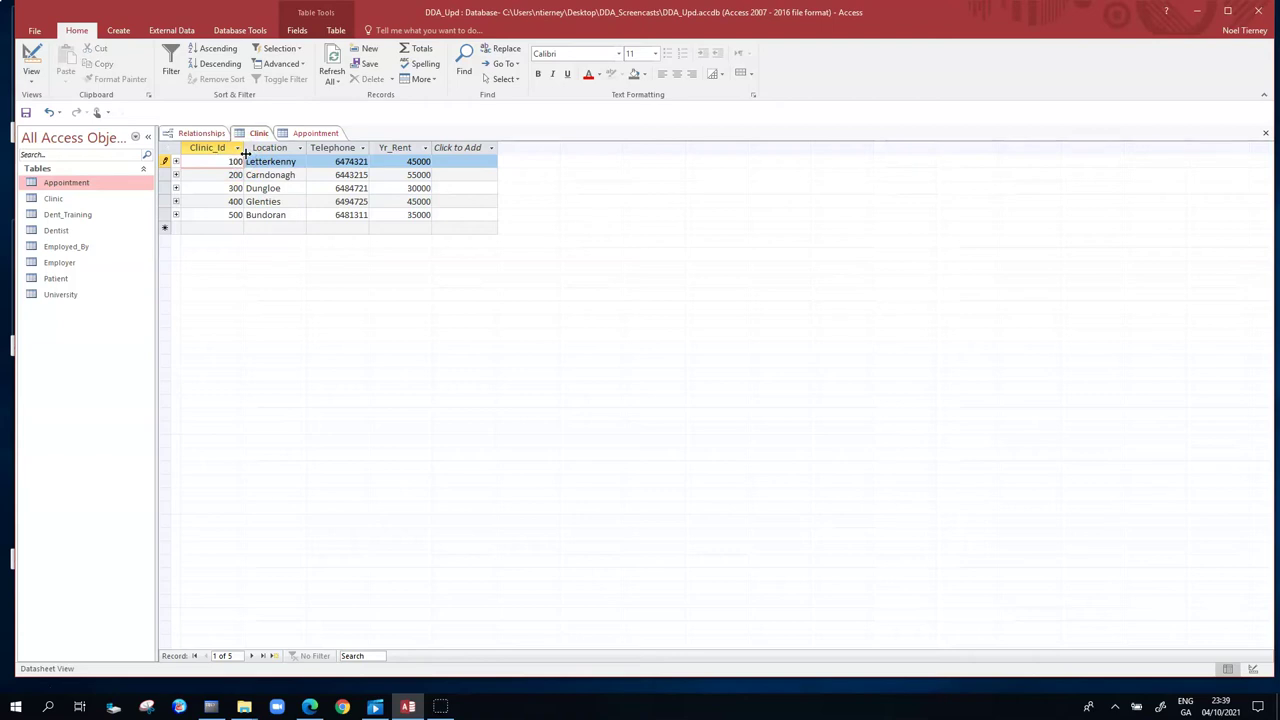
left_click(330, 132)
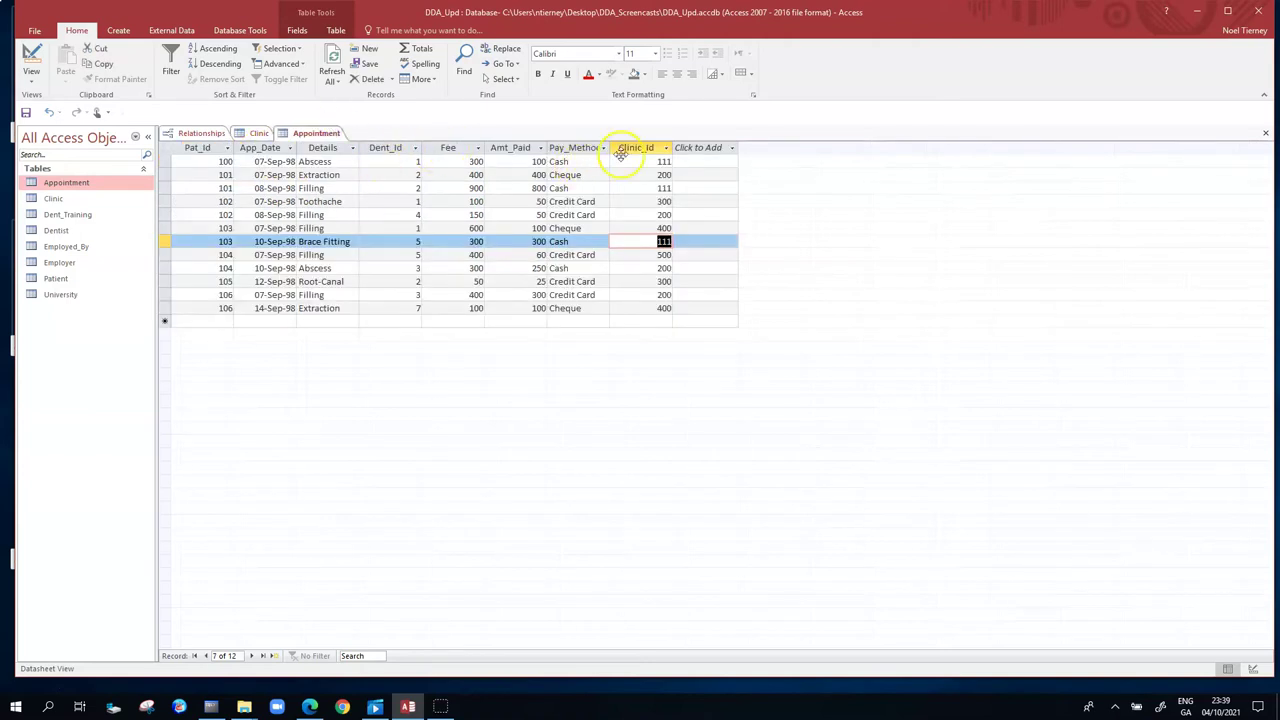
left_click(703, 283)
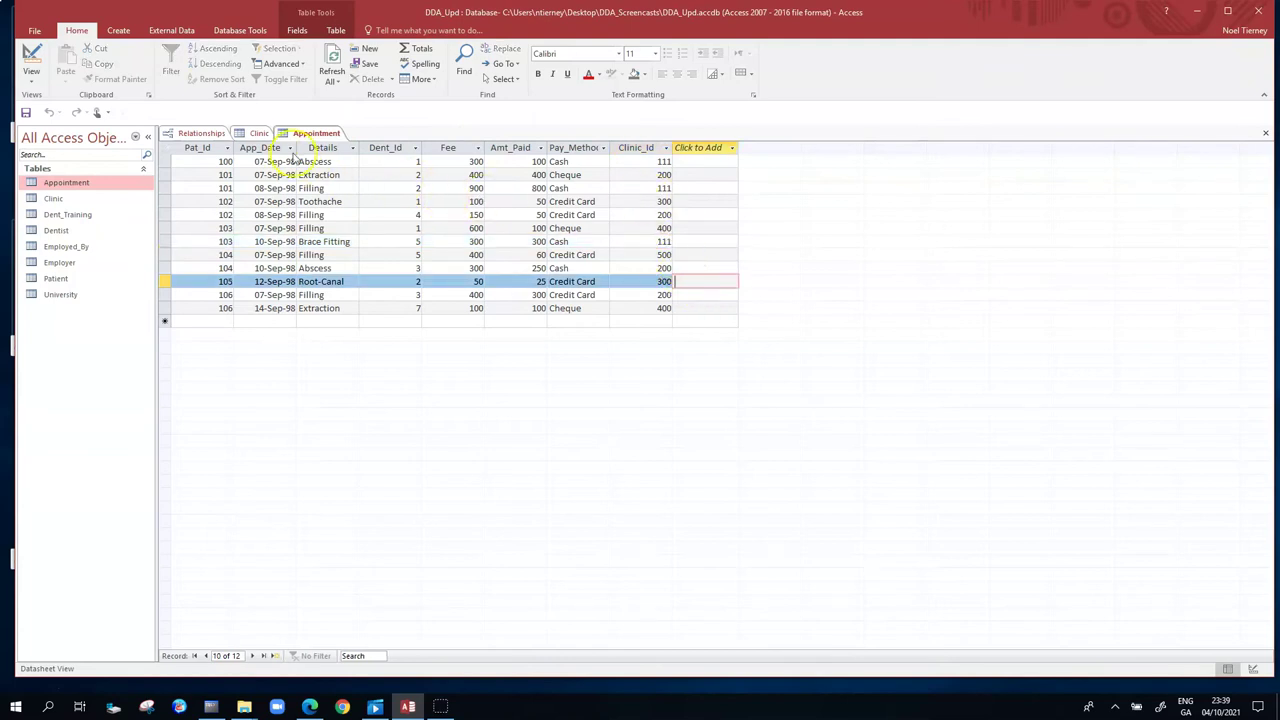
left_click(252, 134)
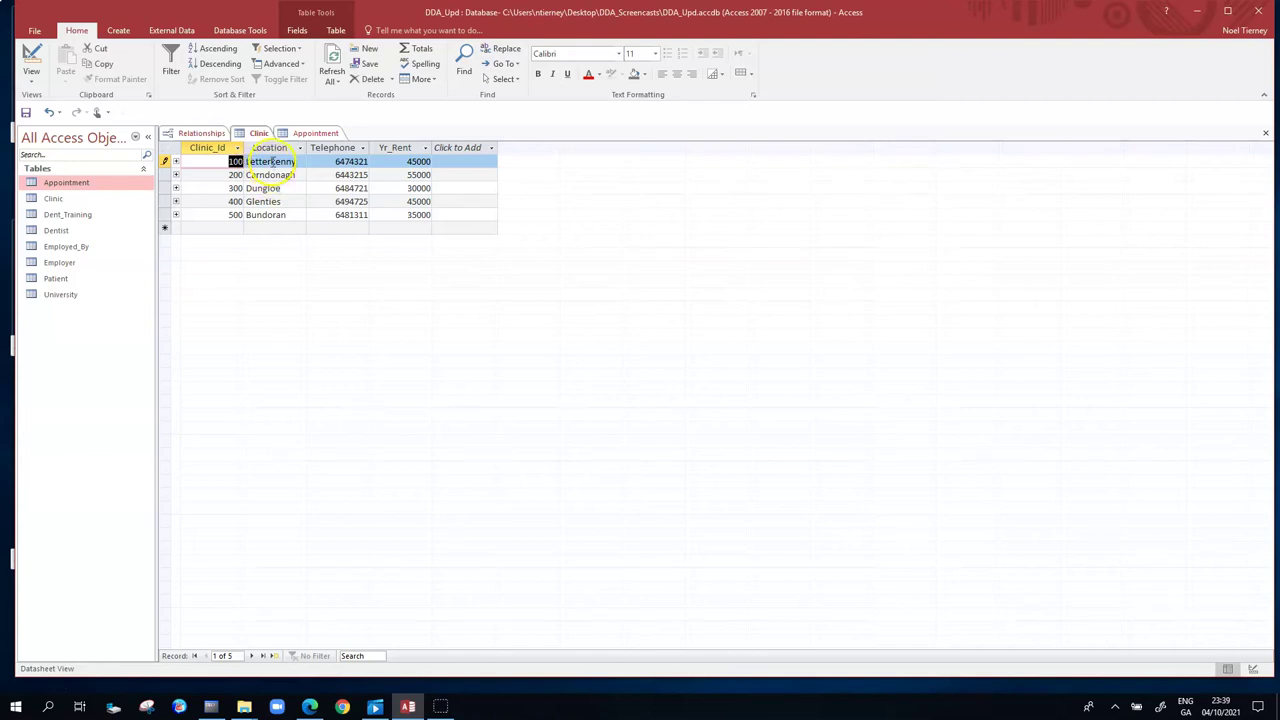
Step: Commit Letterkenny's Clinic_Id 100 by moving between other clinic records
left_click(272, 161)
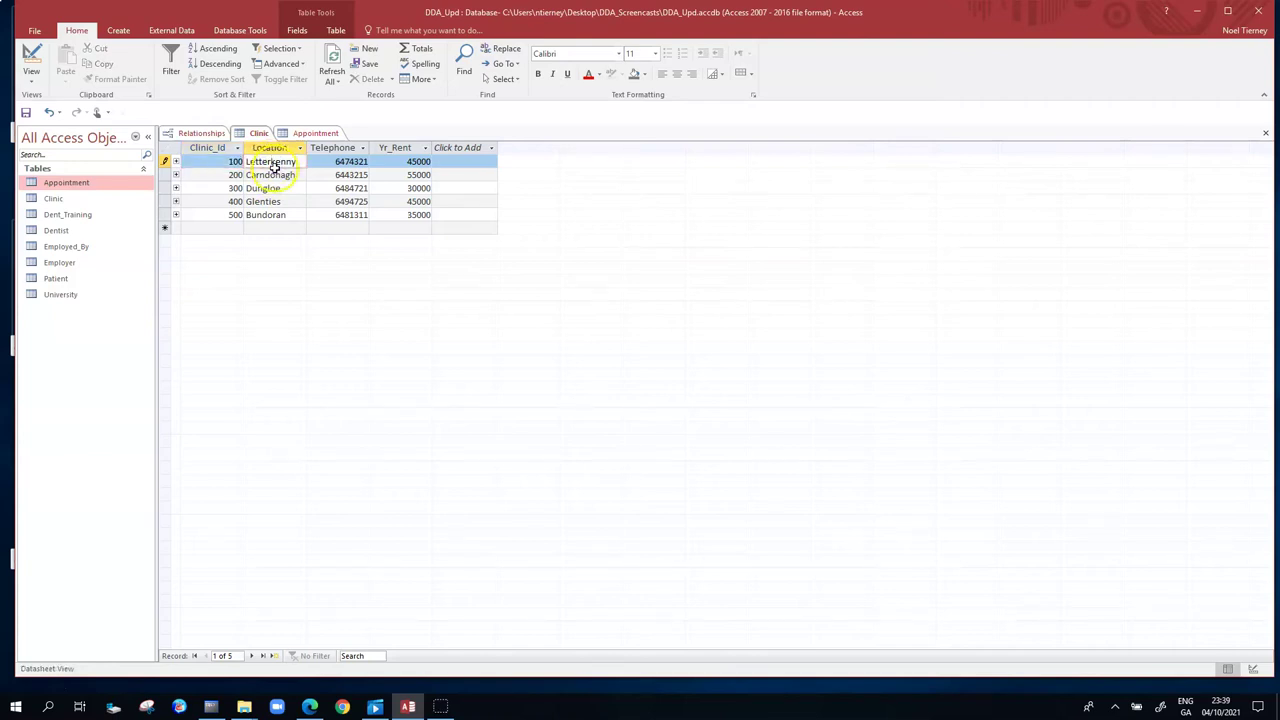
left_click(276, 174)
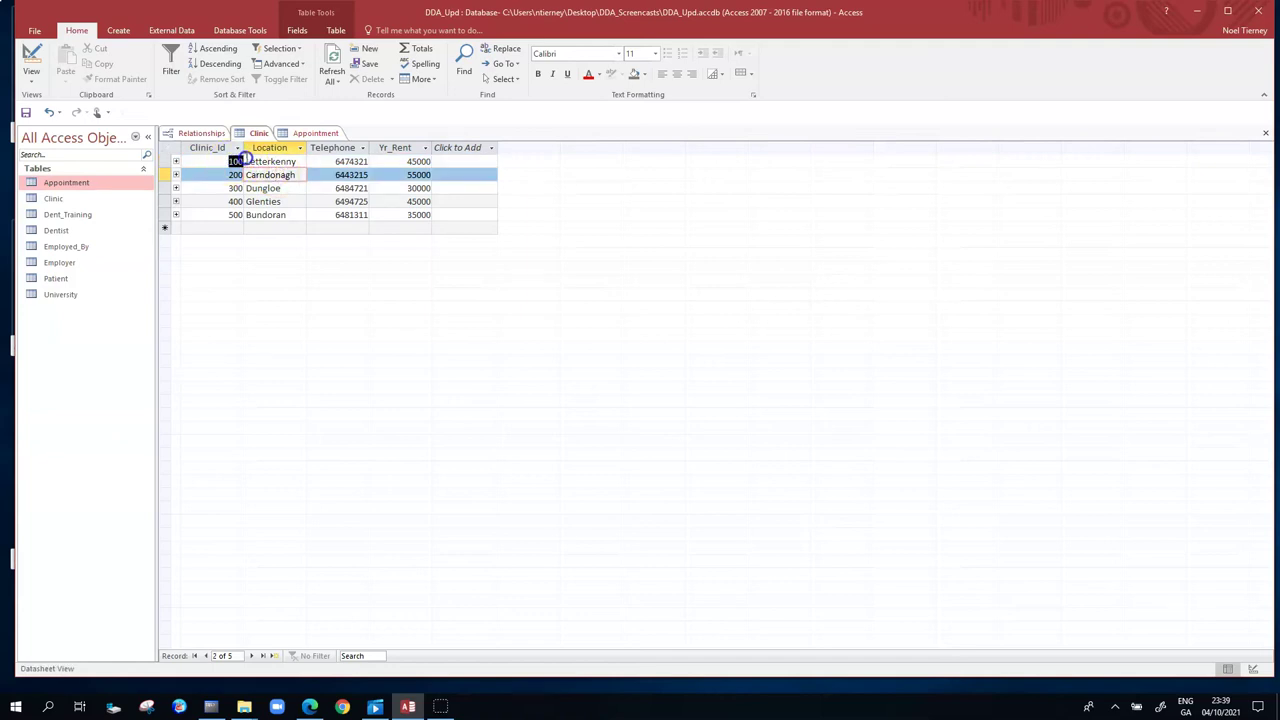
left_click(241, 161)
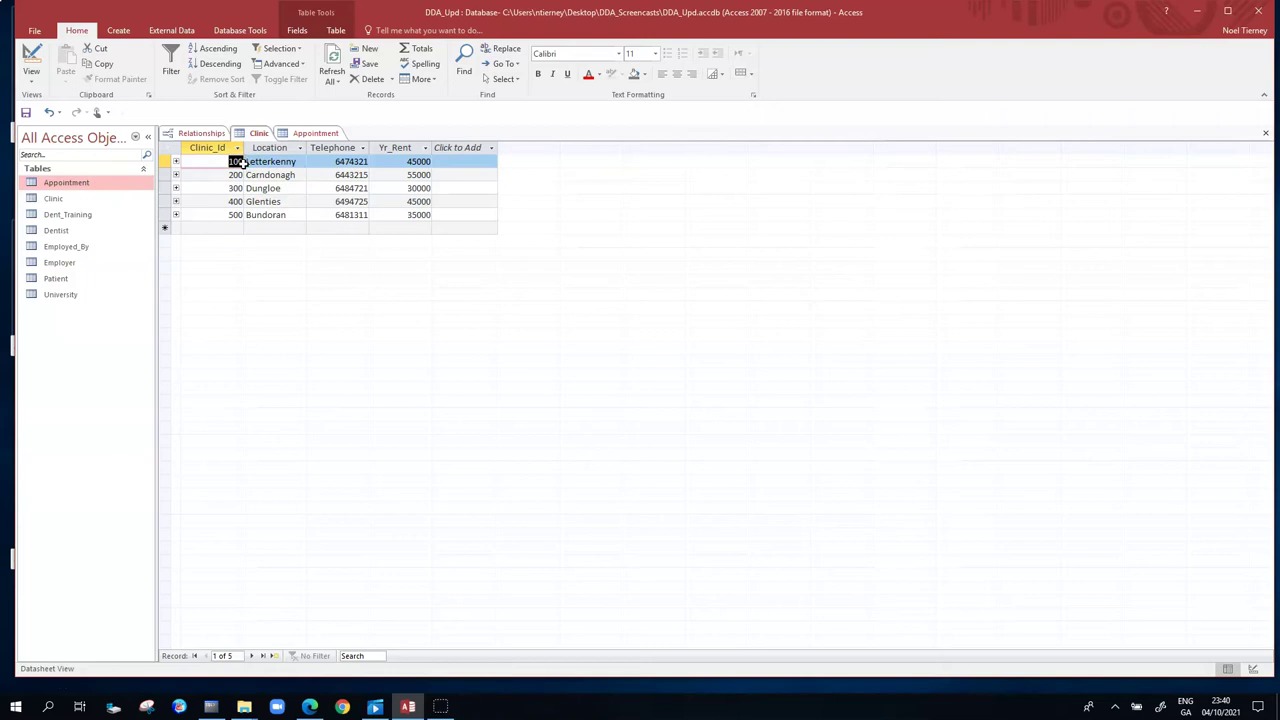
left_click(288, 214)
left_click(232, 164)
left_click(321, 205)
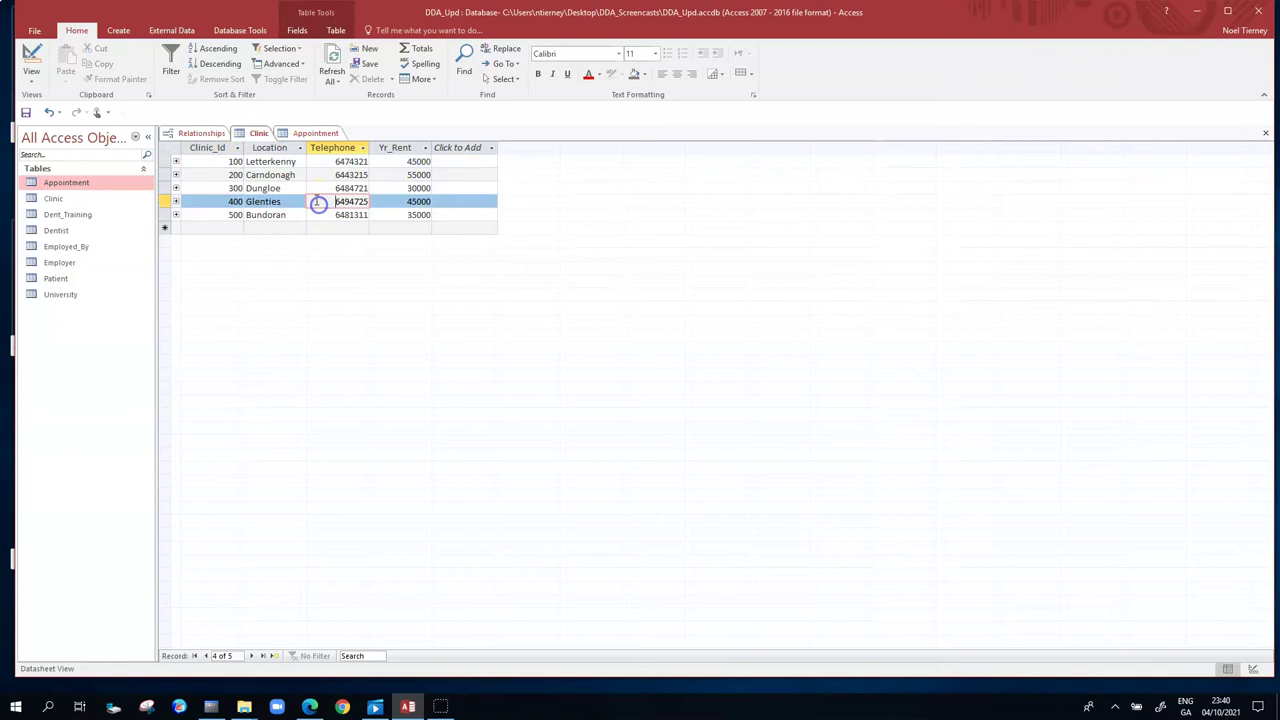
left_click(234, 162)
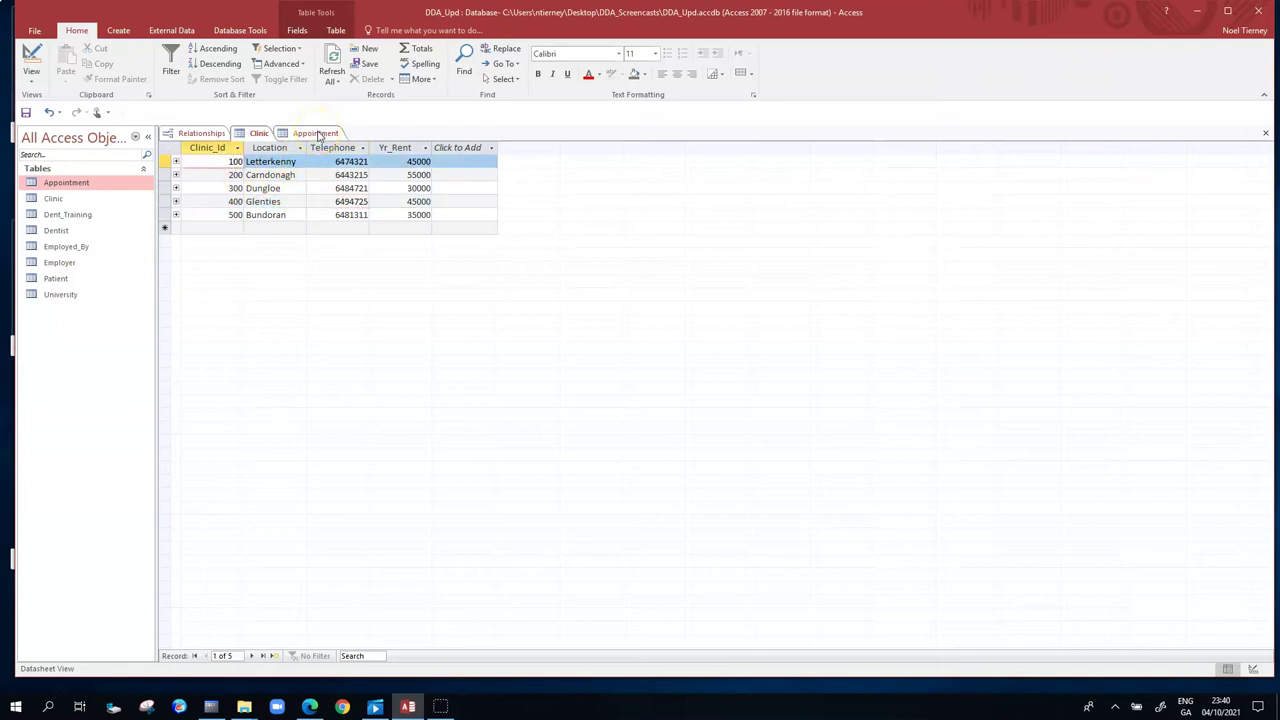
Step: Confirm the first, third and Brace Fitting appointments now show Clinic_Id 100
left_click(318, 134)
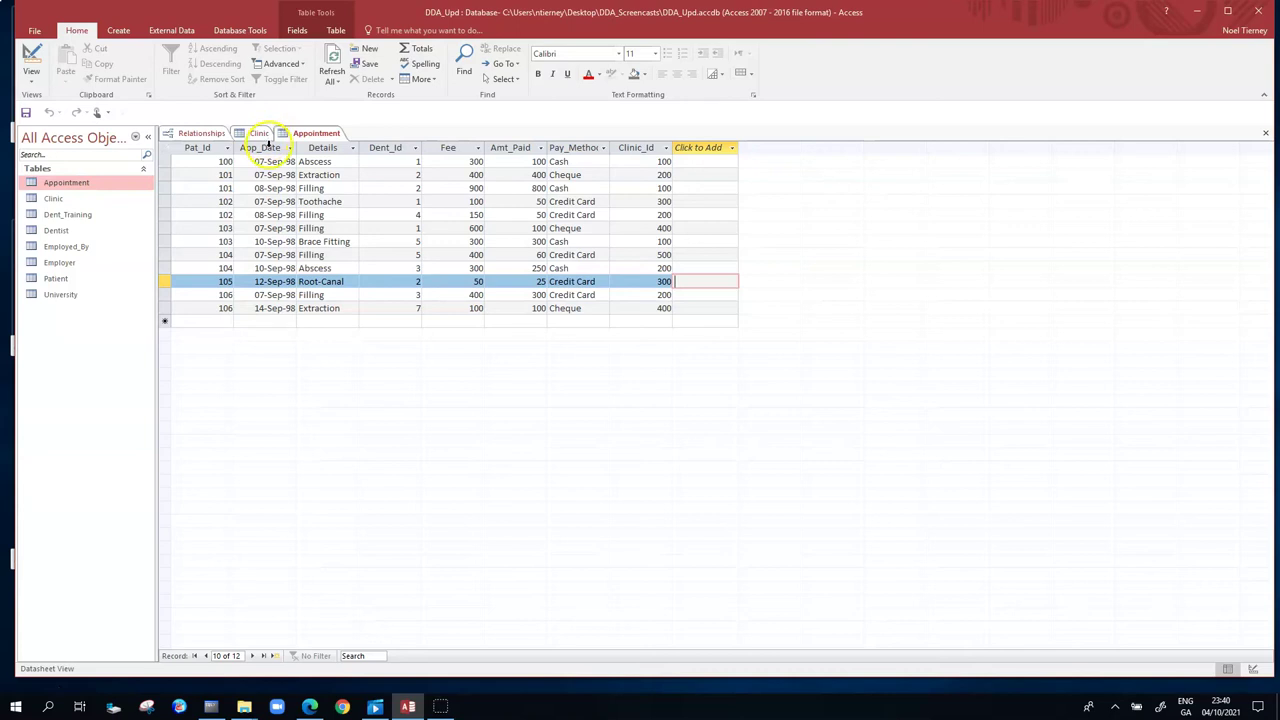
left_click(657, 162)
left_click(668, 188)
left_click(668, 241)
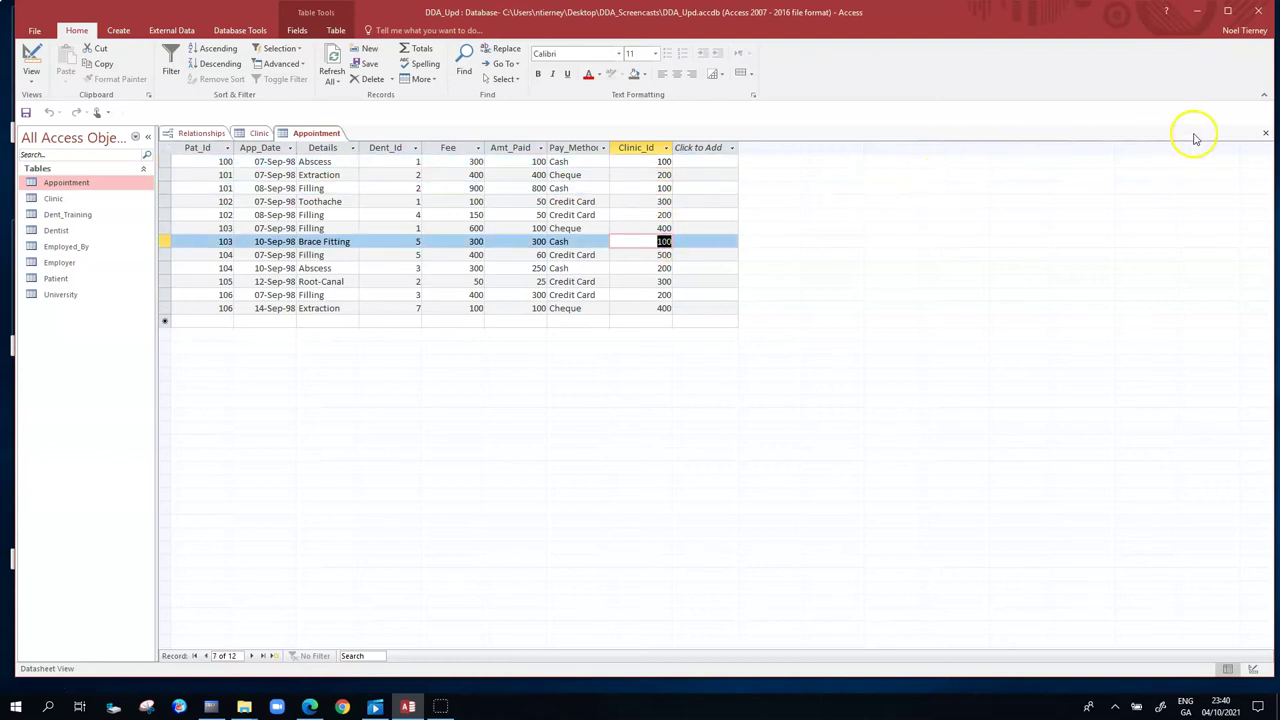
Step: Close both datasheets and select the Clinic–Appointment relationship line
left_click(1267, 133)
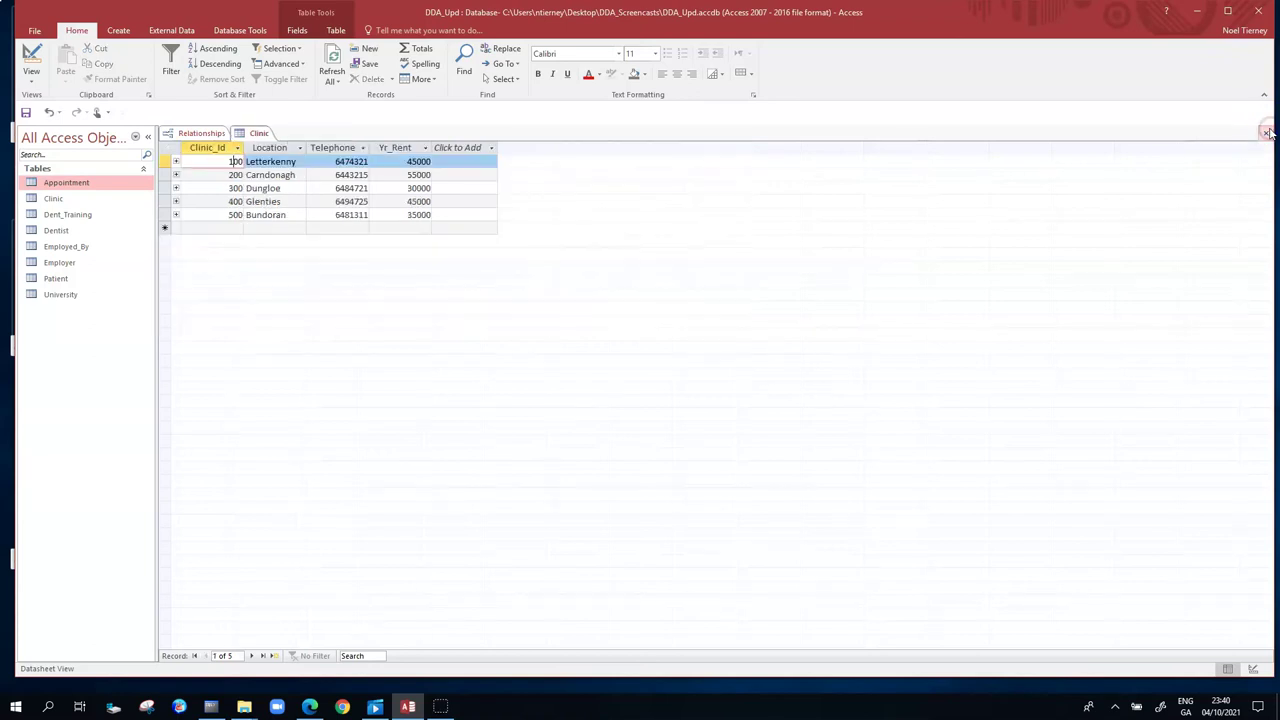
left_click(1266, 133)
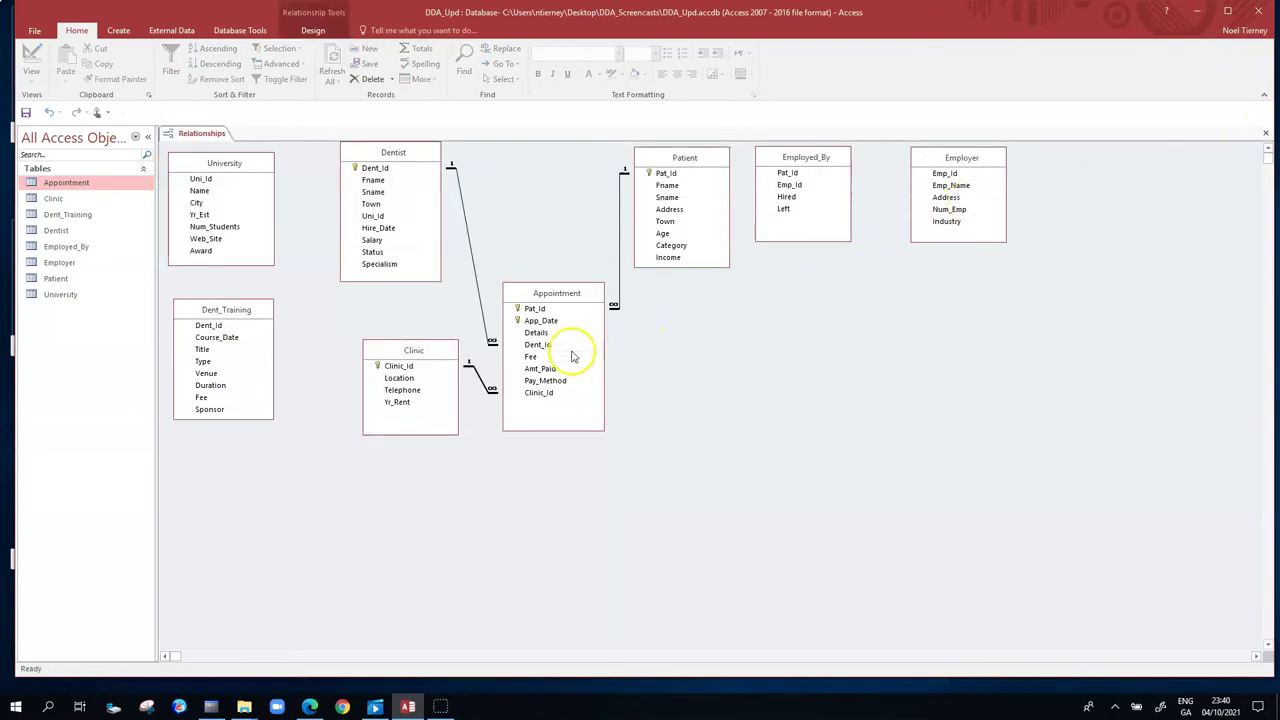
left_click(477, 386)
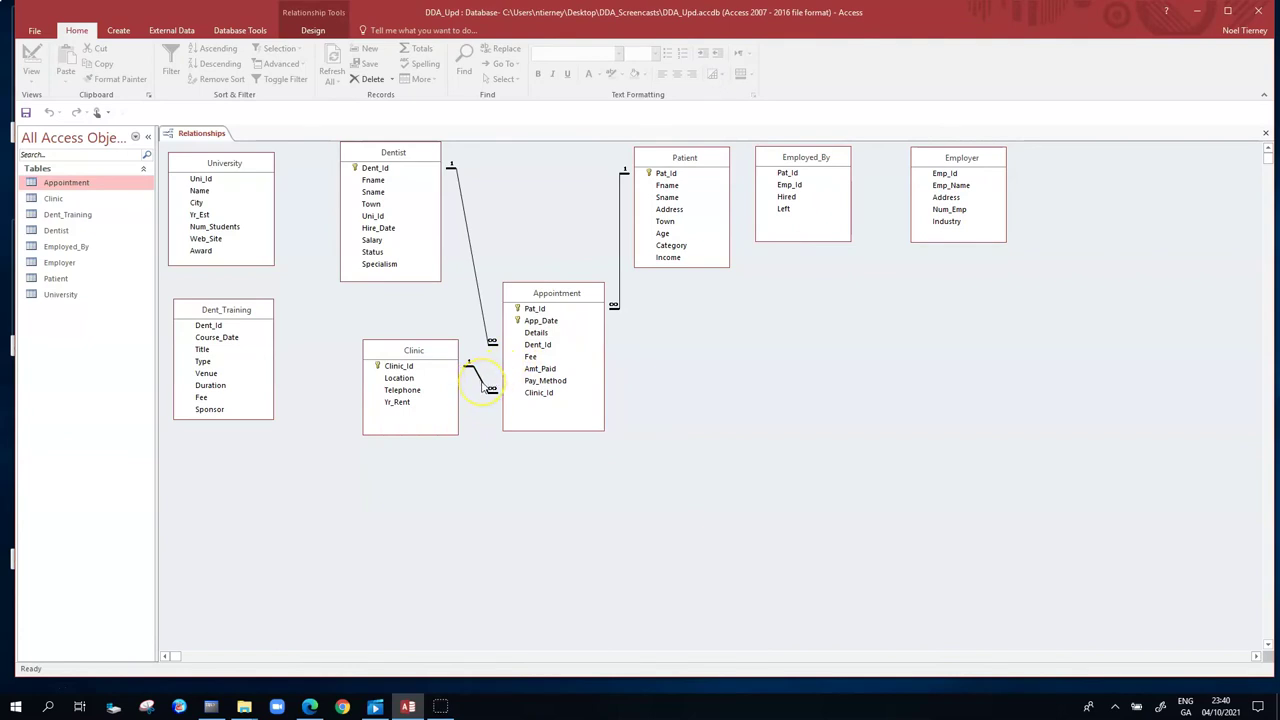
Step: Add Cascade Delete Related Records to the Clinic–Appointment link, keeping Cascade Update on
double_click(483, 385)
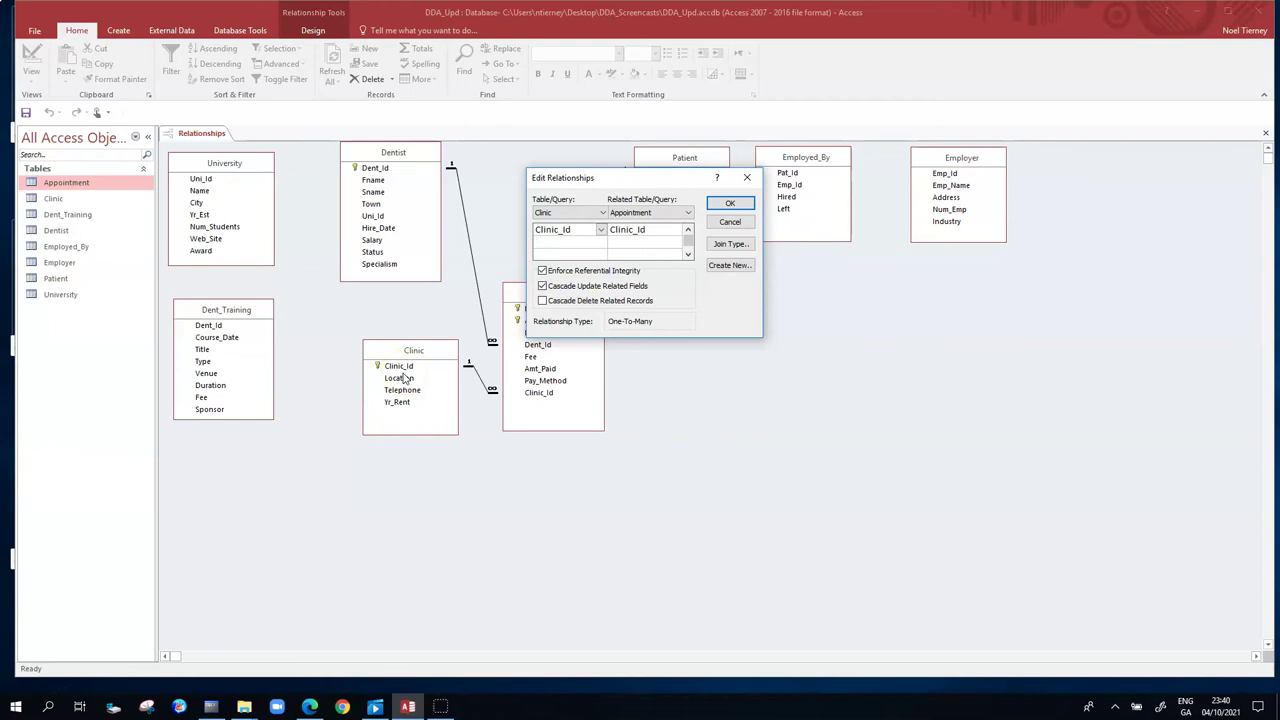
left_click_drag(638, 177, 857, 235)
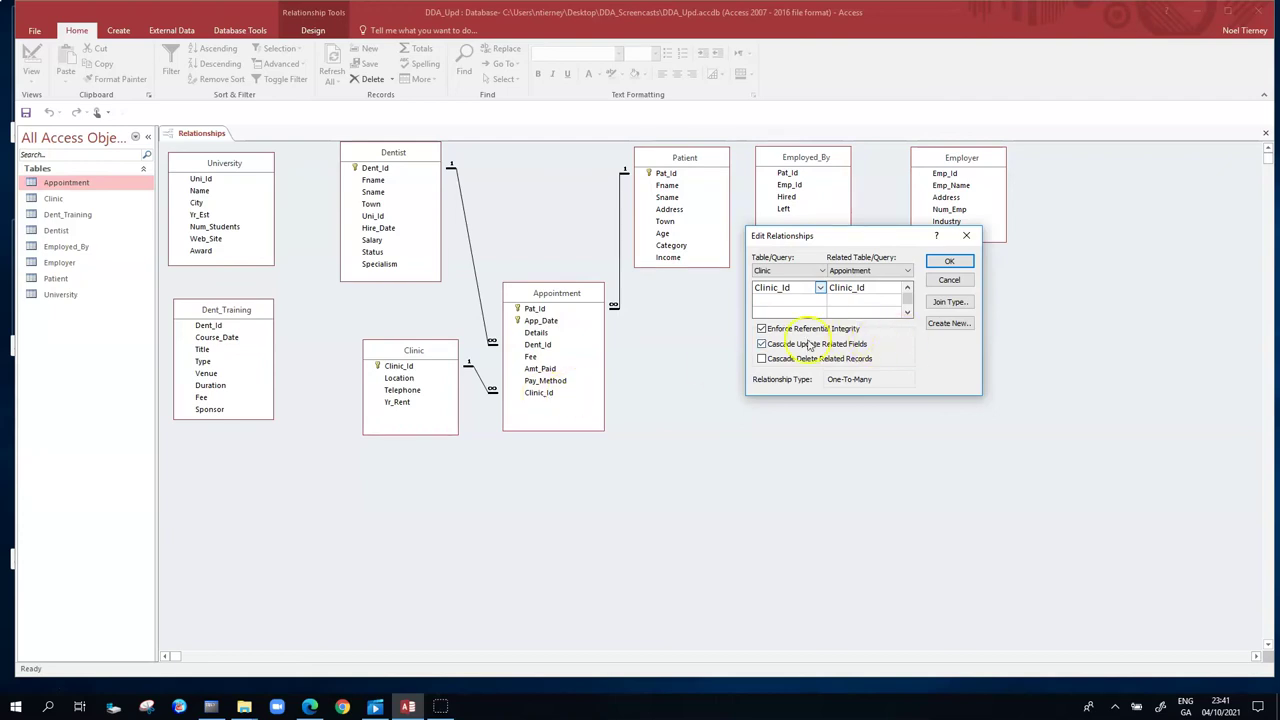
left_click(761, 345)
left_click(761, 344)
left_click(762, 359)
left_click(953, 262)
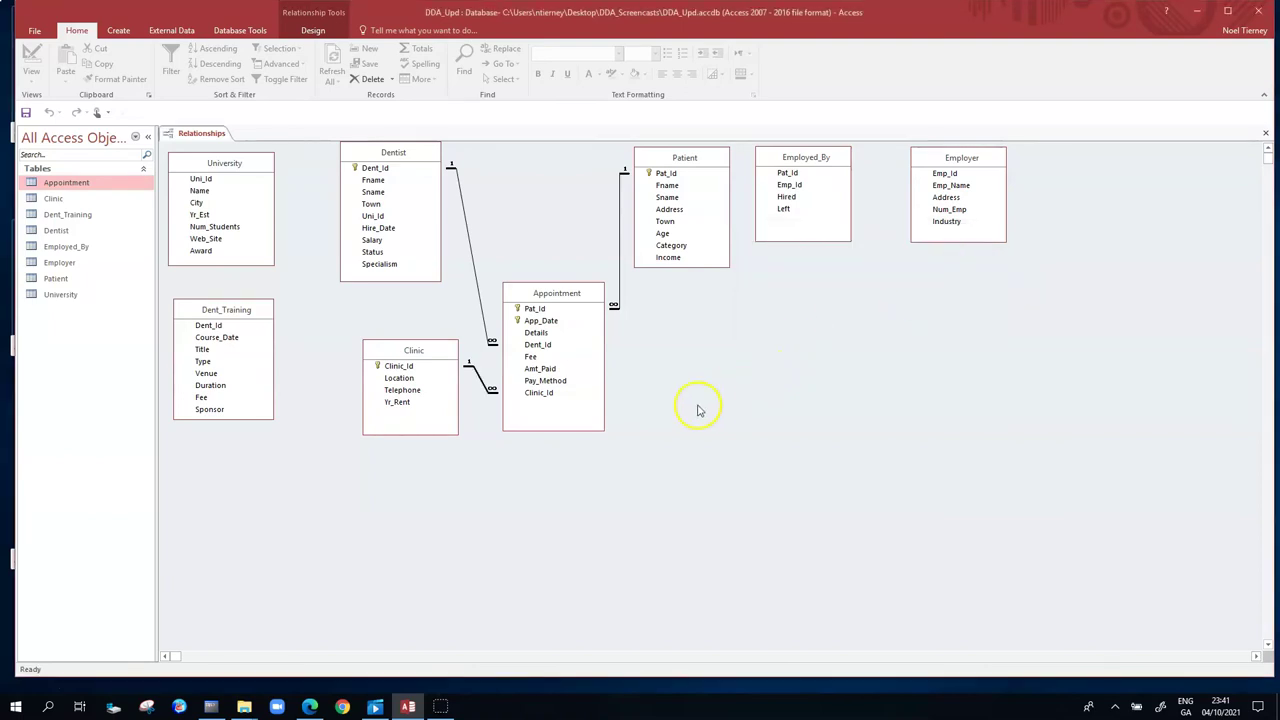
Step: Reopen the Clinic datasheet, select clinic 500 Bundoran, and open the Appointment table beside it
double_click(403, 366)
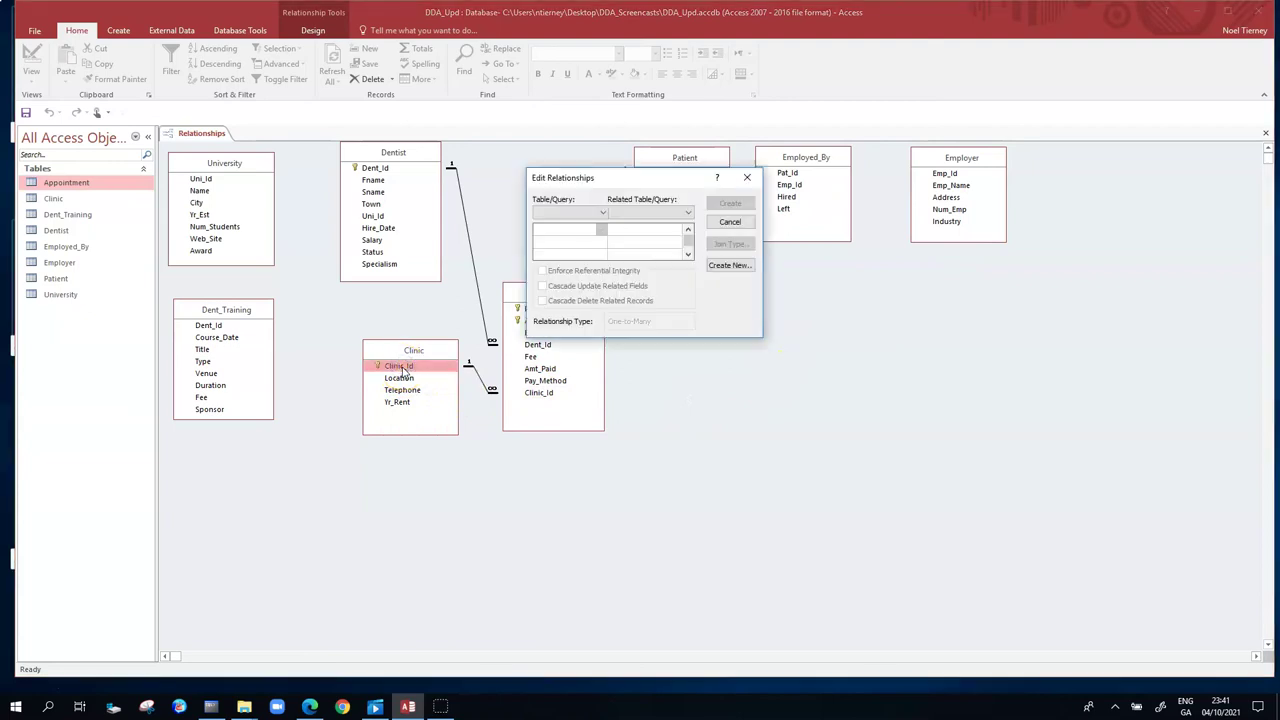
left_click(746, 177)
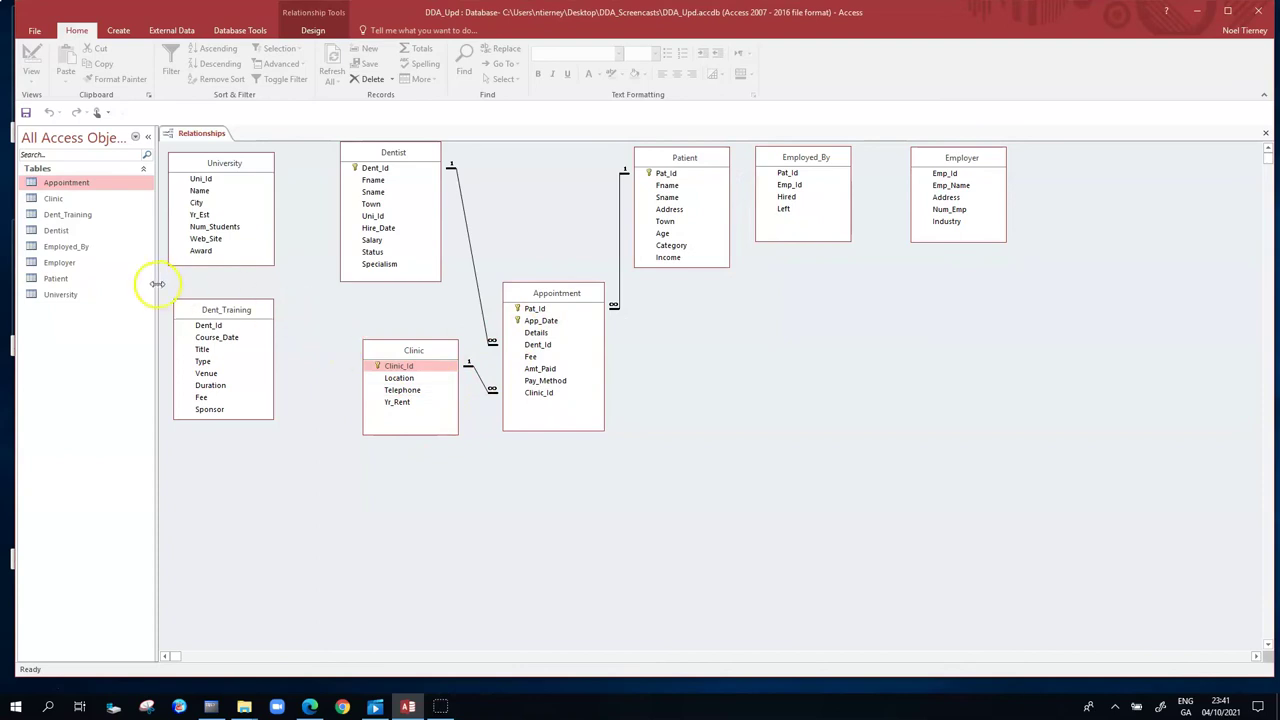
double_click(55, 199)
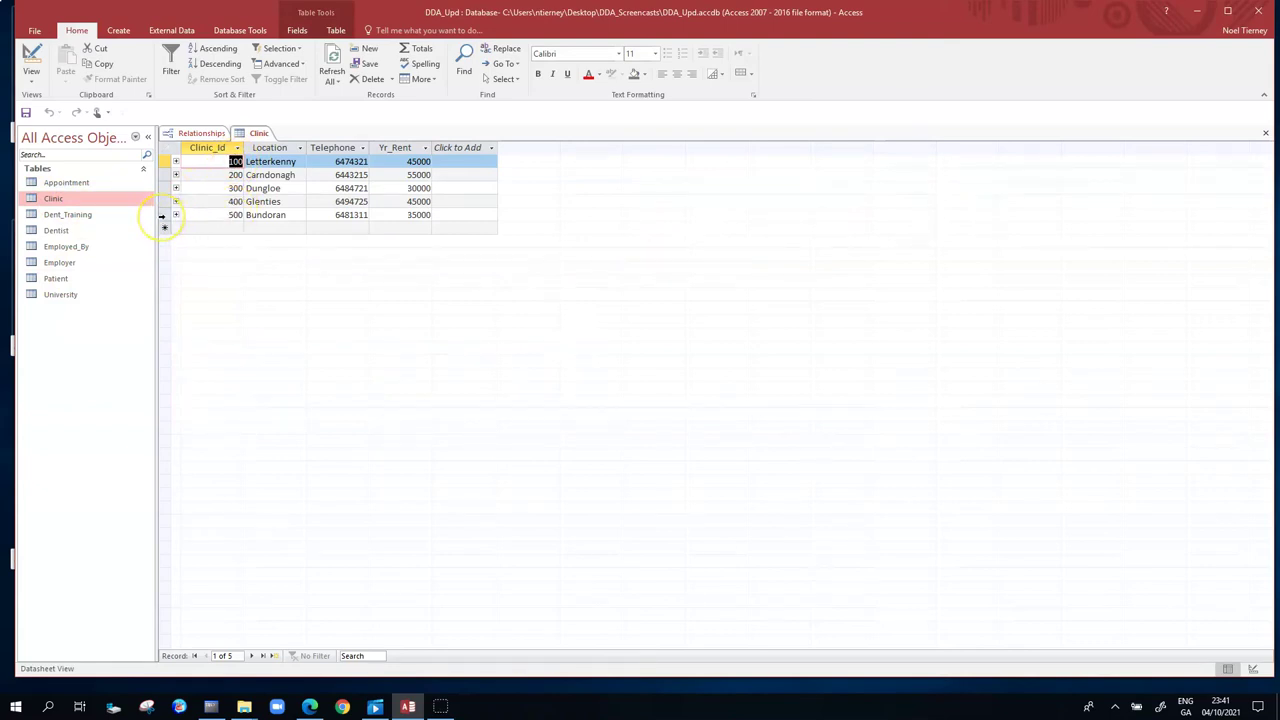
left_click(162, 214)
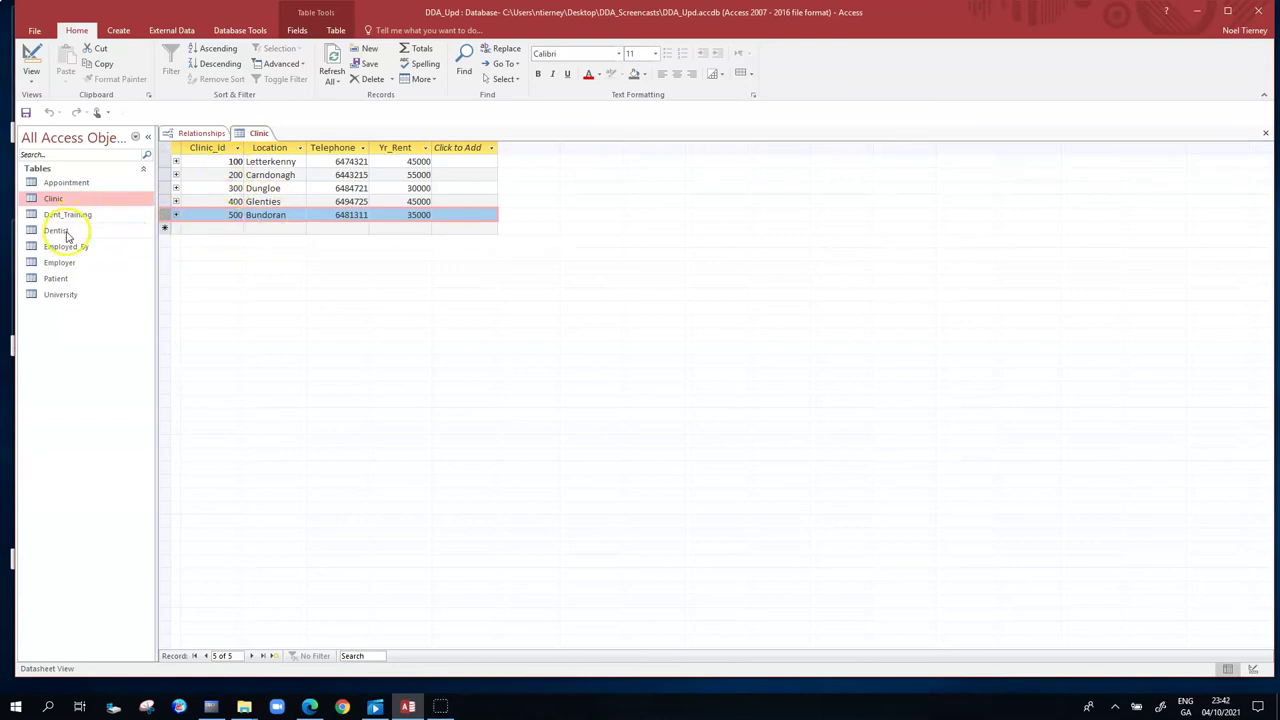
double_click(70, 183)
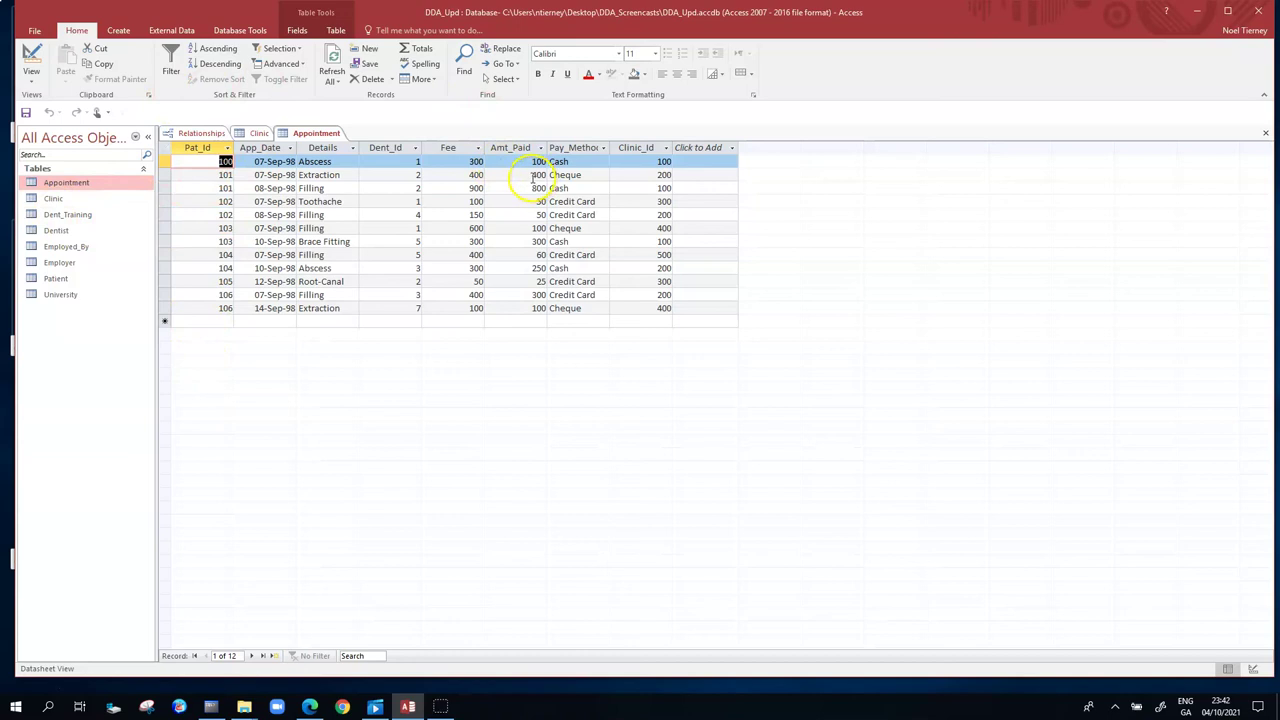
Step: Compare Clinic and Appointment records to confirm the Pat_Id 104 appointment belongs to clinic 500 Bundoran
left_click(662, 254)
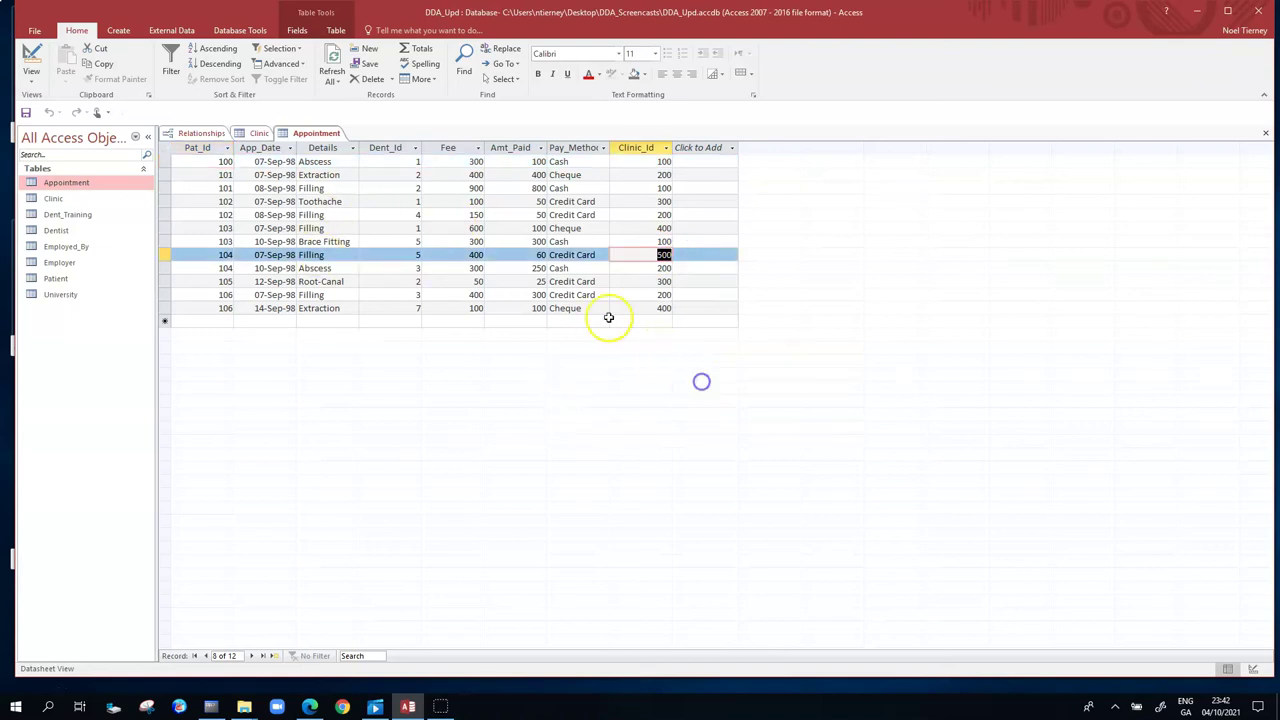
left_click(257, 133)
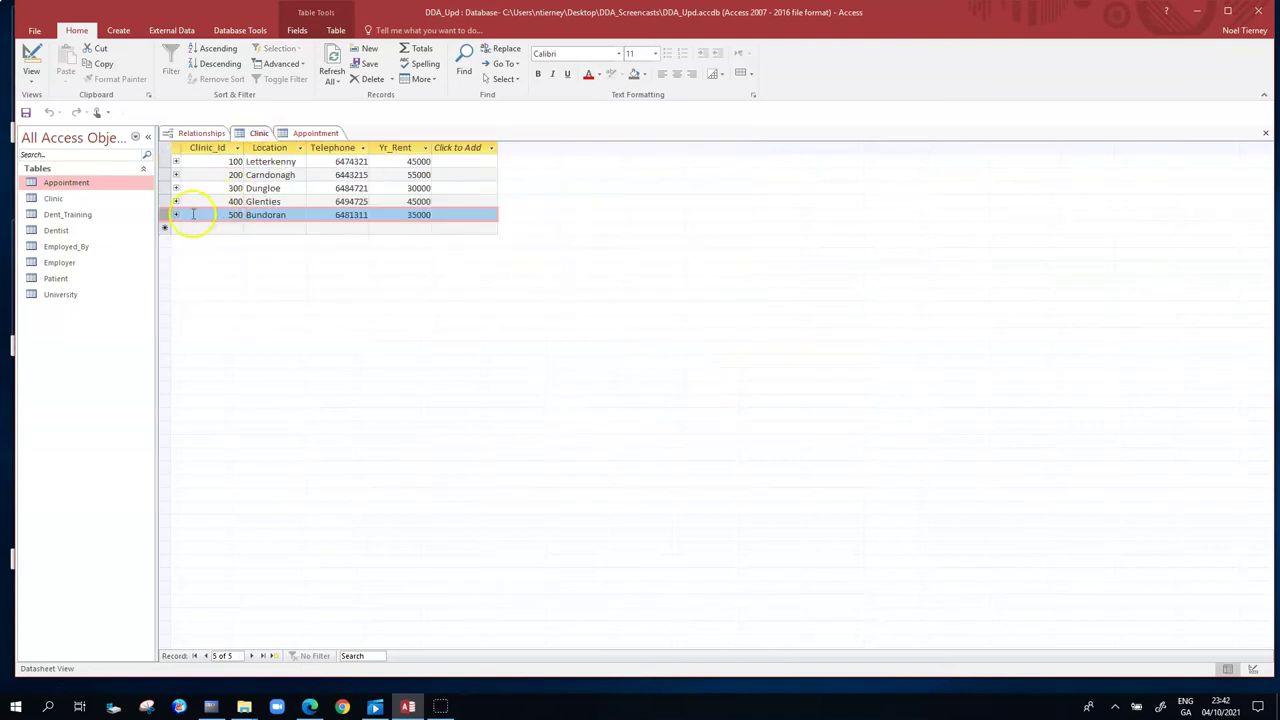
left_click(157, 215)
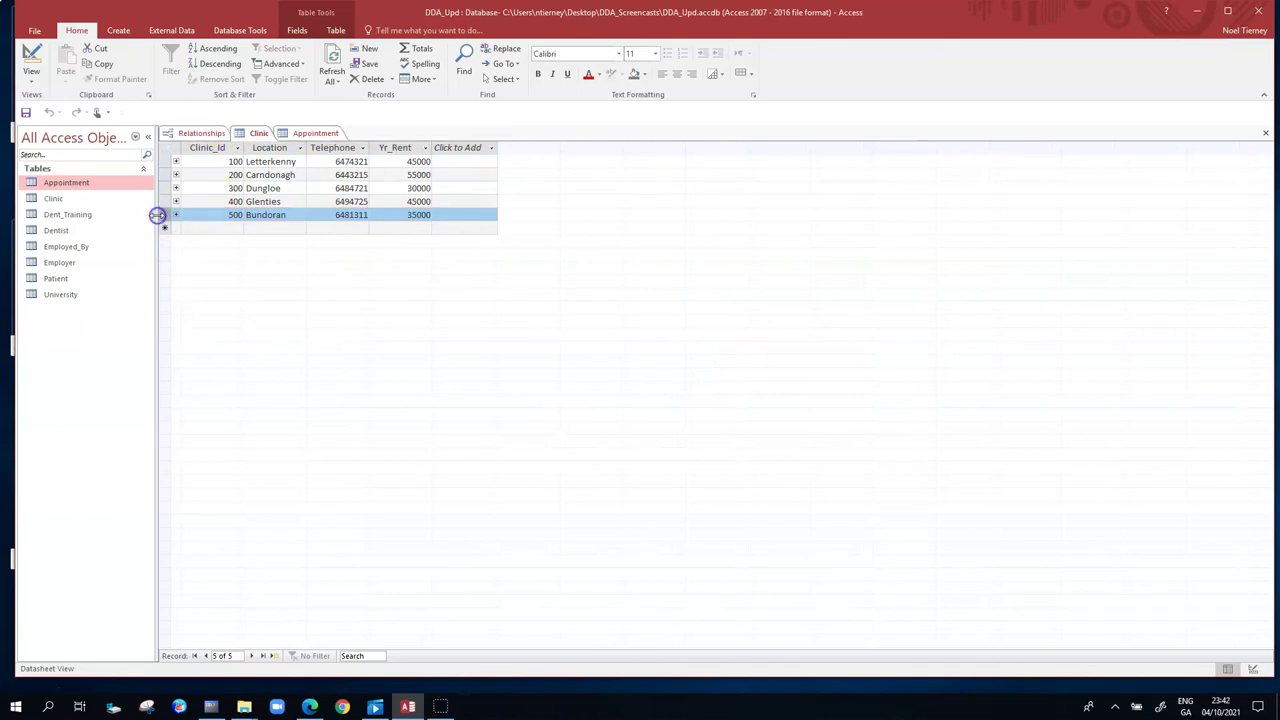
left_click(310, 136)
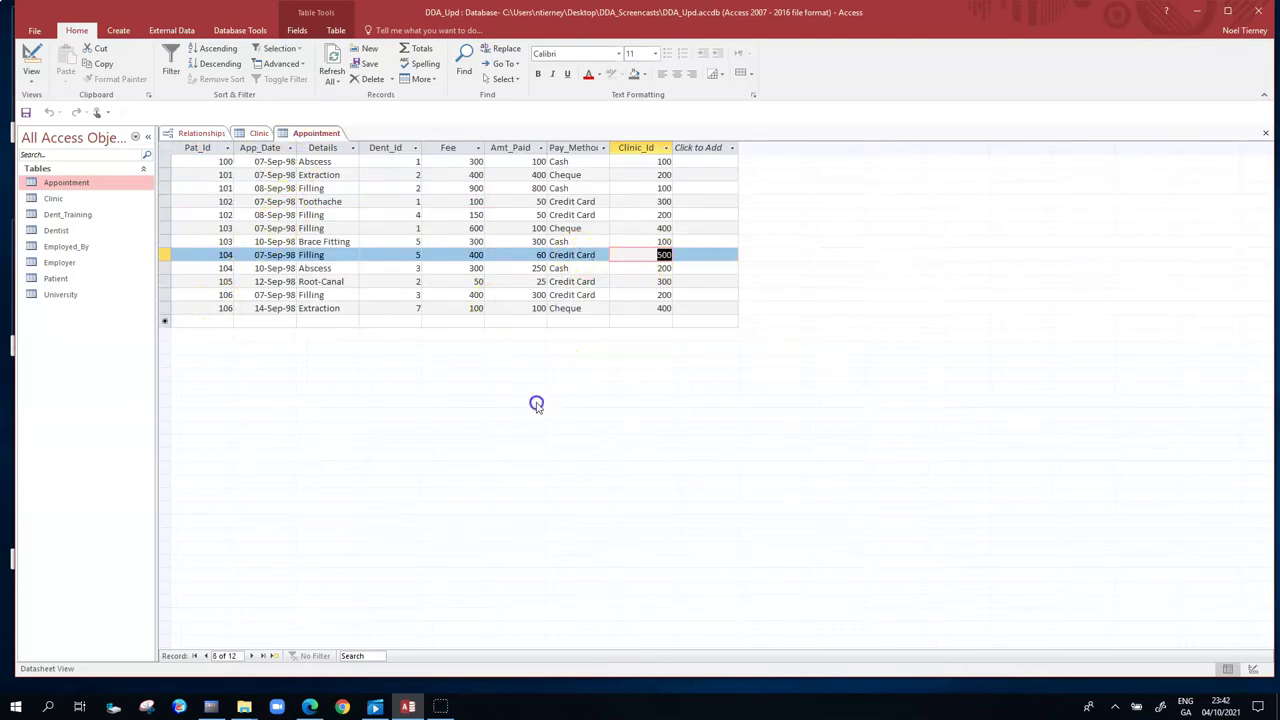
left_click(159, 254)
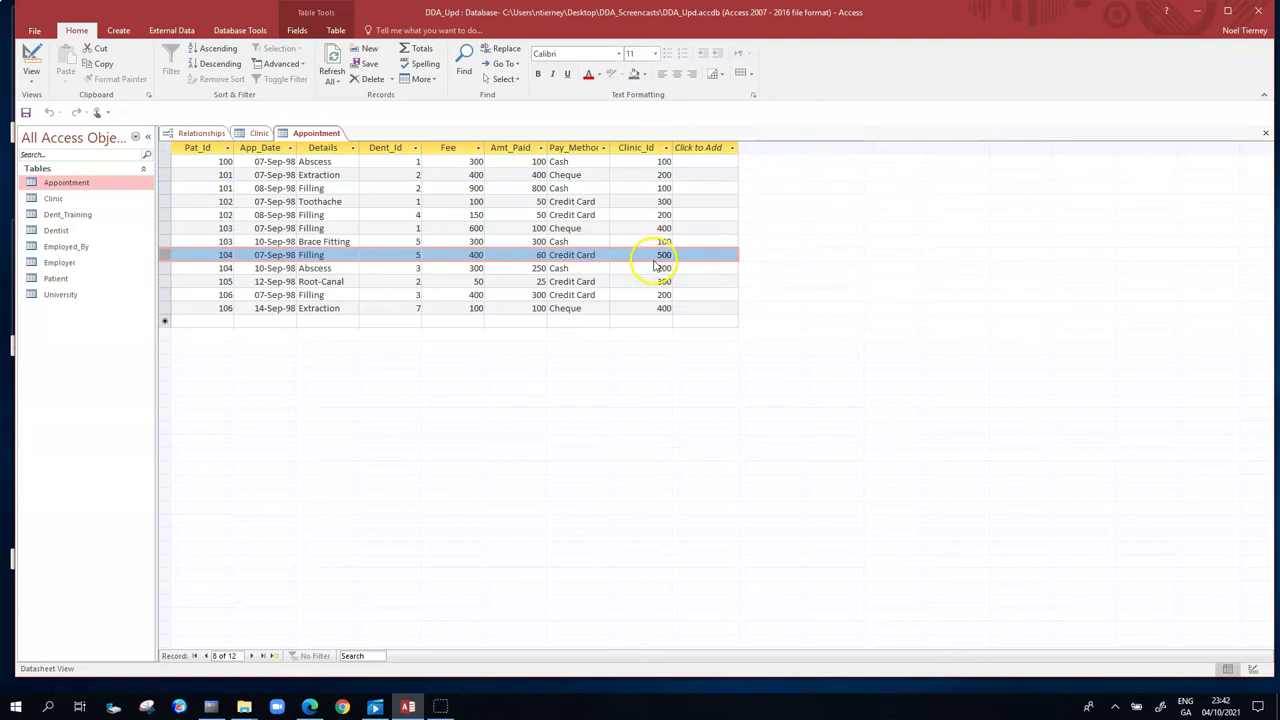
left_click(258, 134)
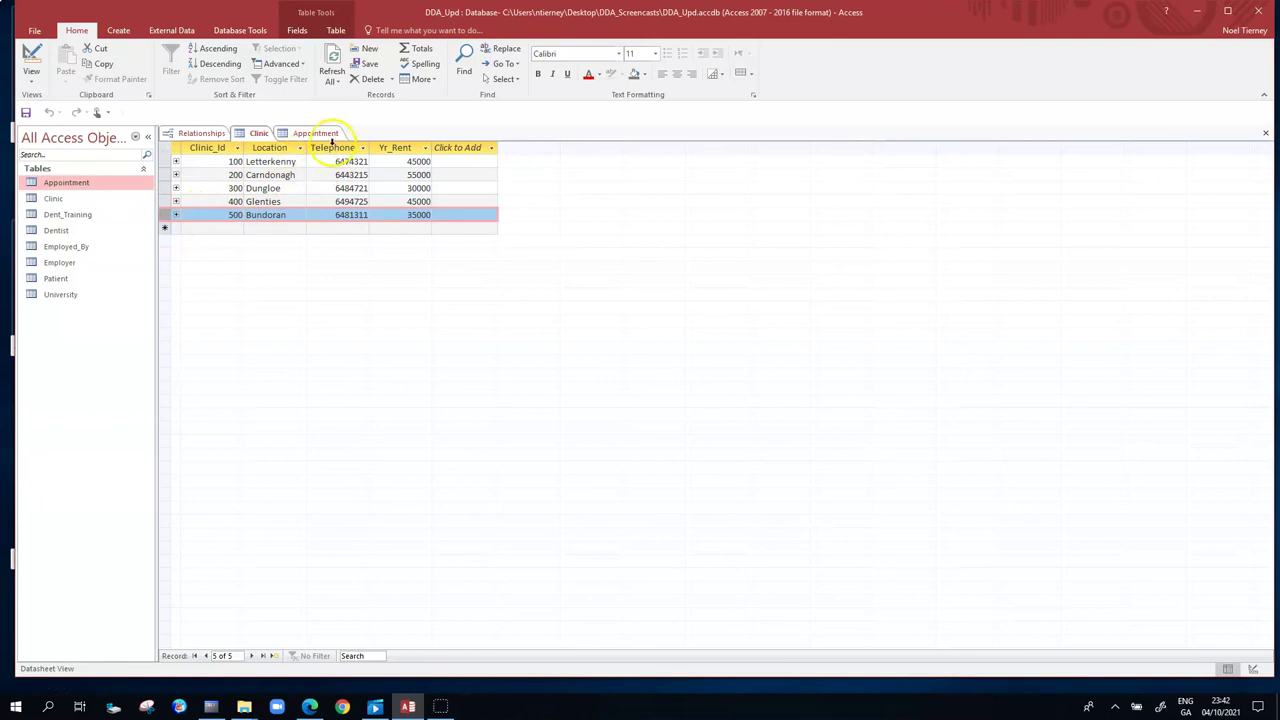
left_click(229, 215)
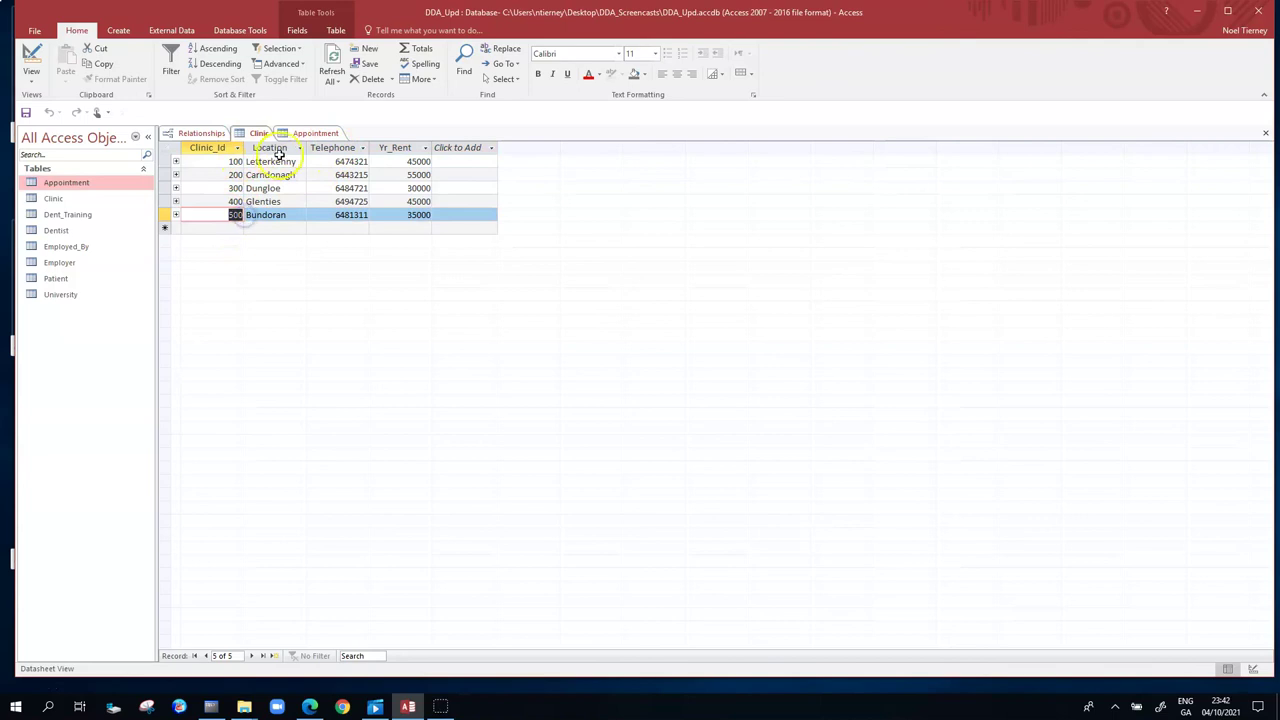
left_click(316, 133)
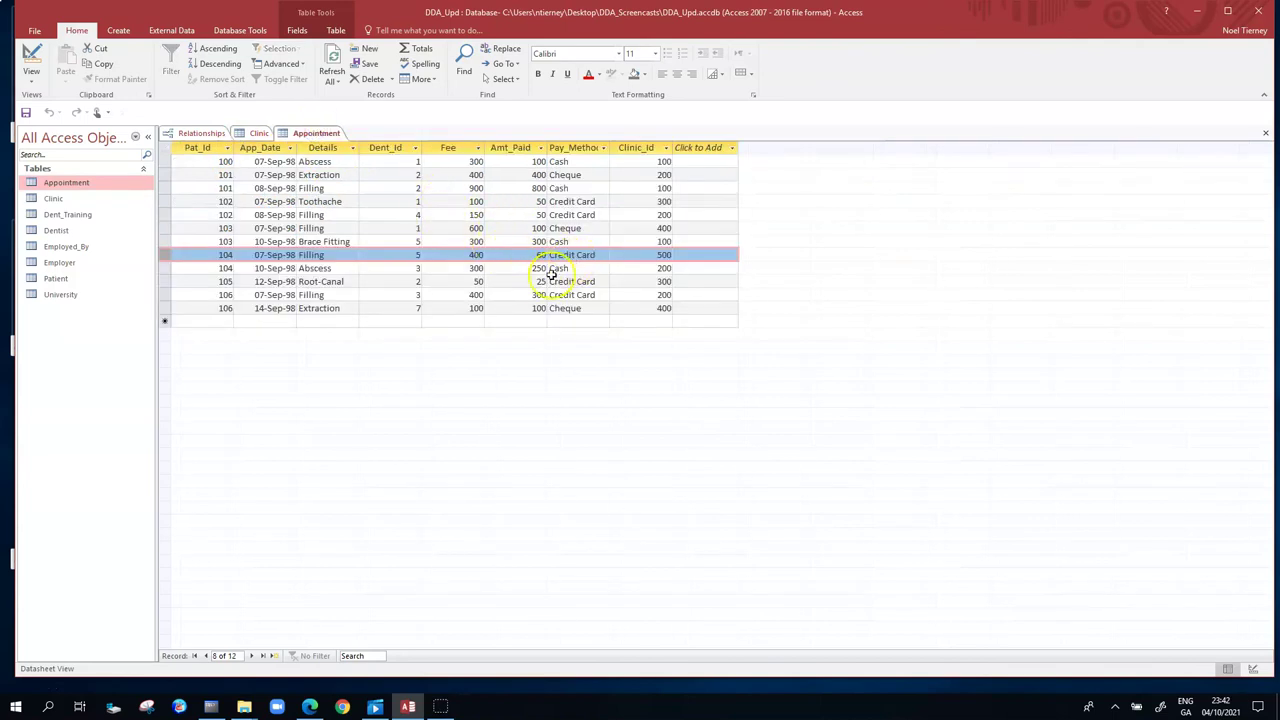
left_click(655, 267)
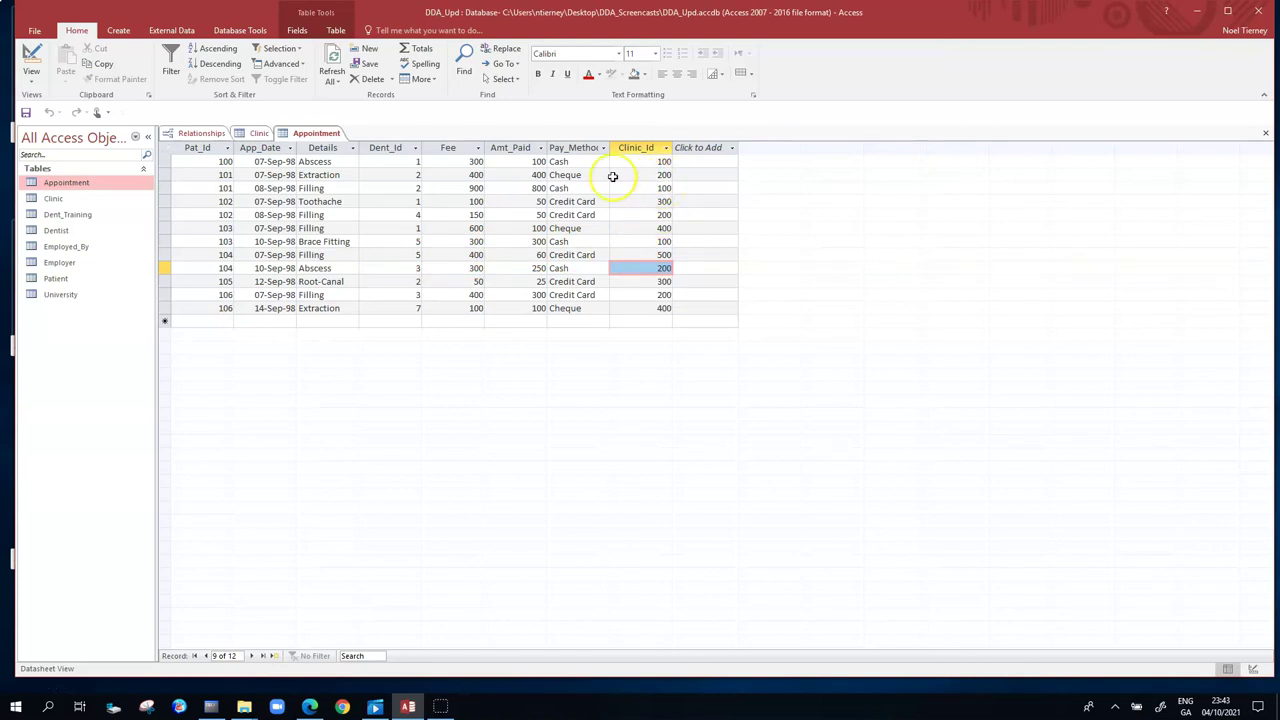
left_click(255, 137)
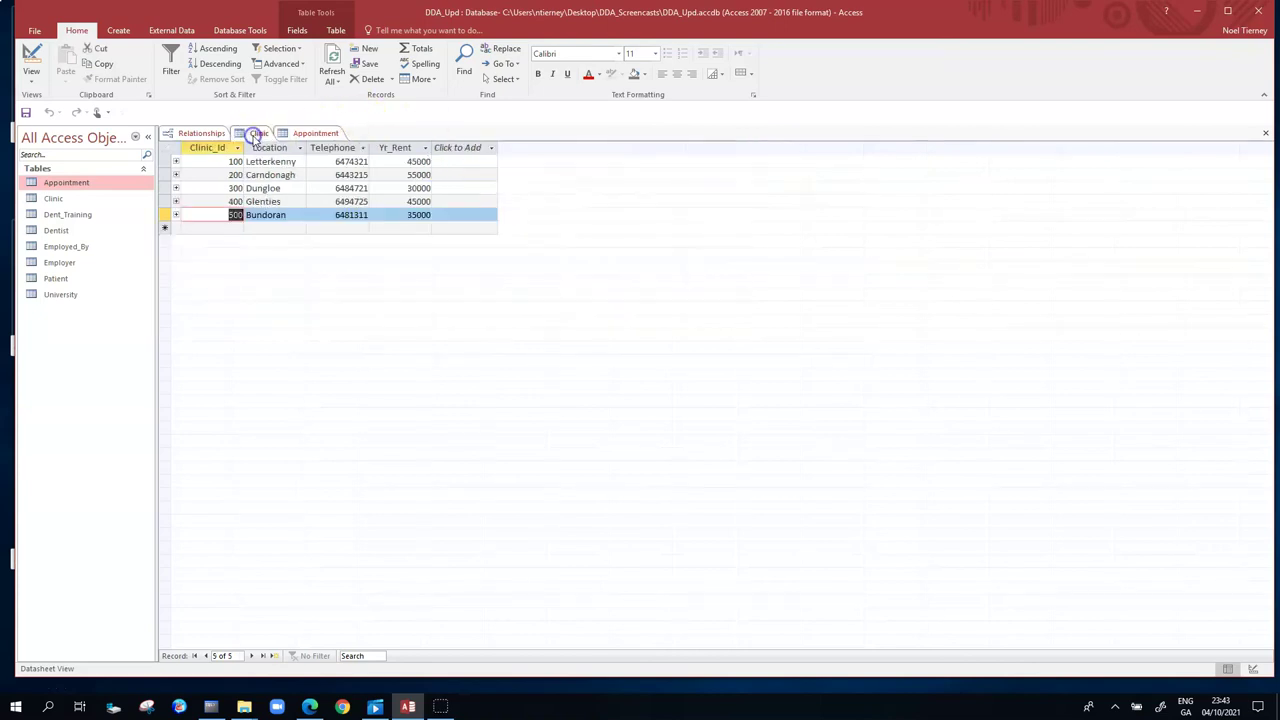
left_click(165, 213)
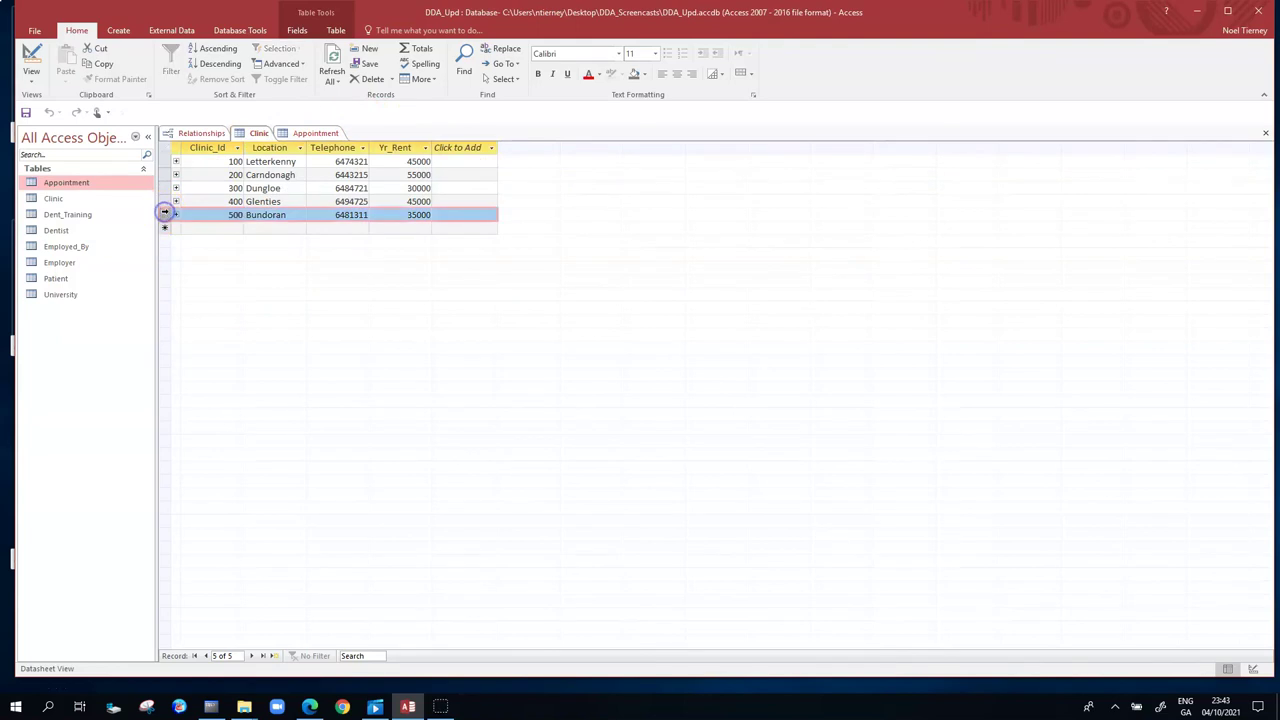
Step: Delete the clinic 500 Bundoran record and confirm the cascading delete of its appointments
right_click(166, 214)
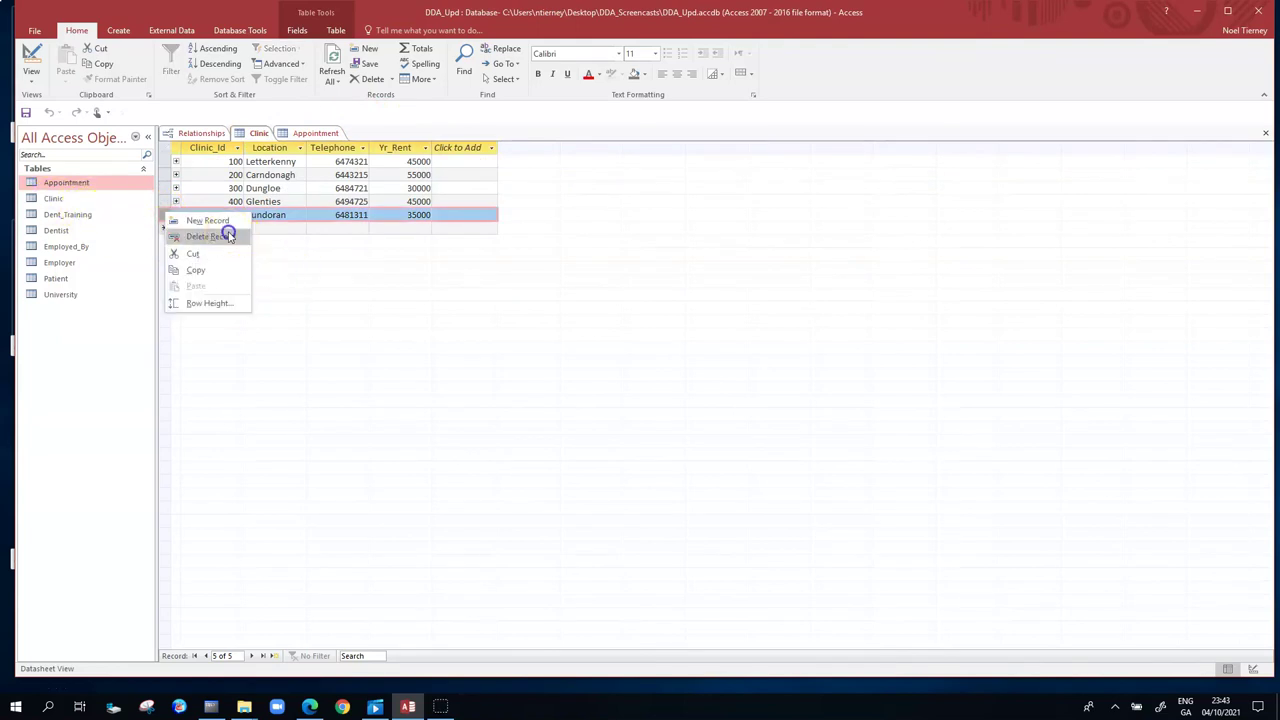
left_click(206, 236)
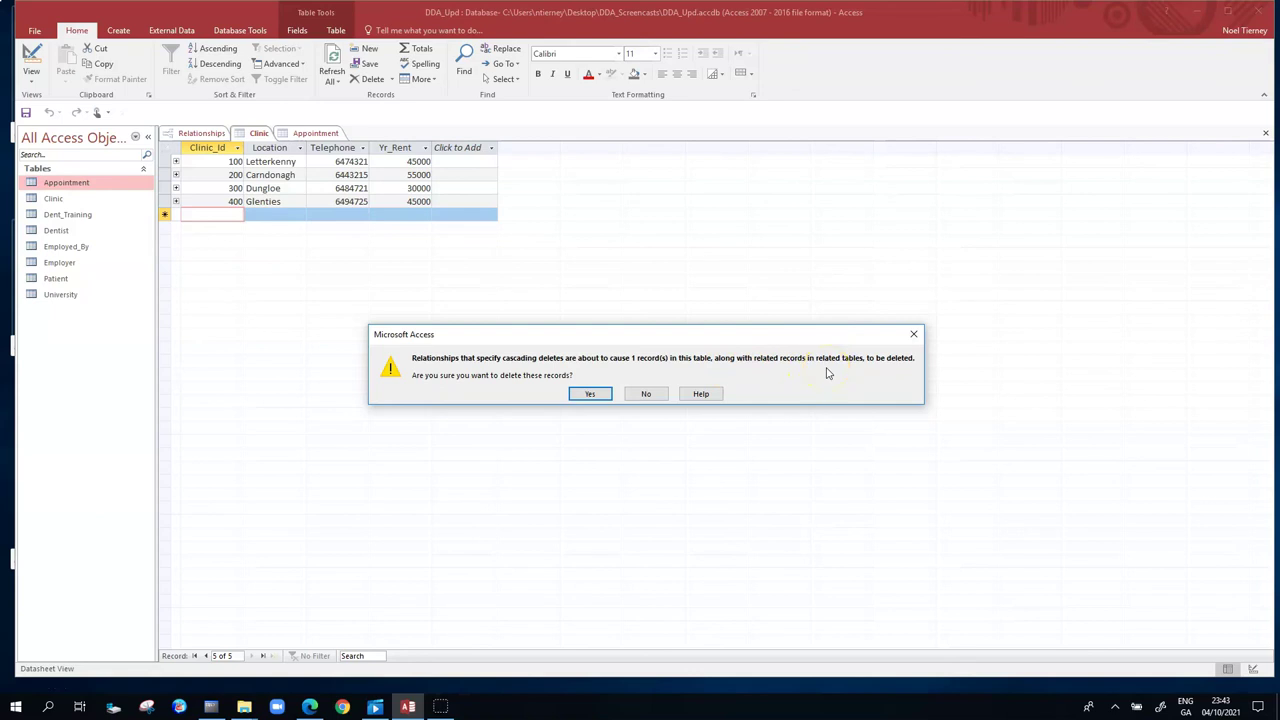
left_click(590, 394)
Step: In the Clinic datasheet, move off the new-record row to the Glenties record
left_click(500, 368)
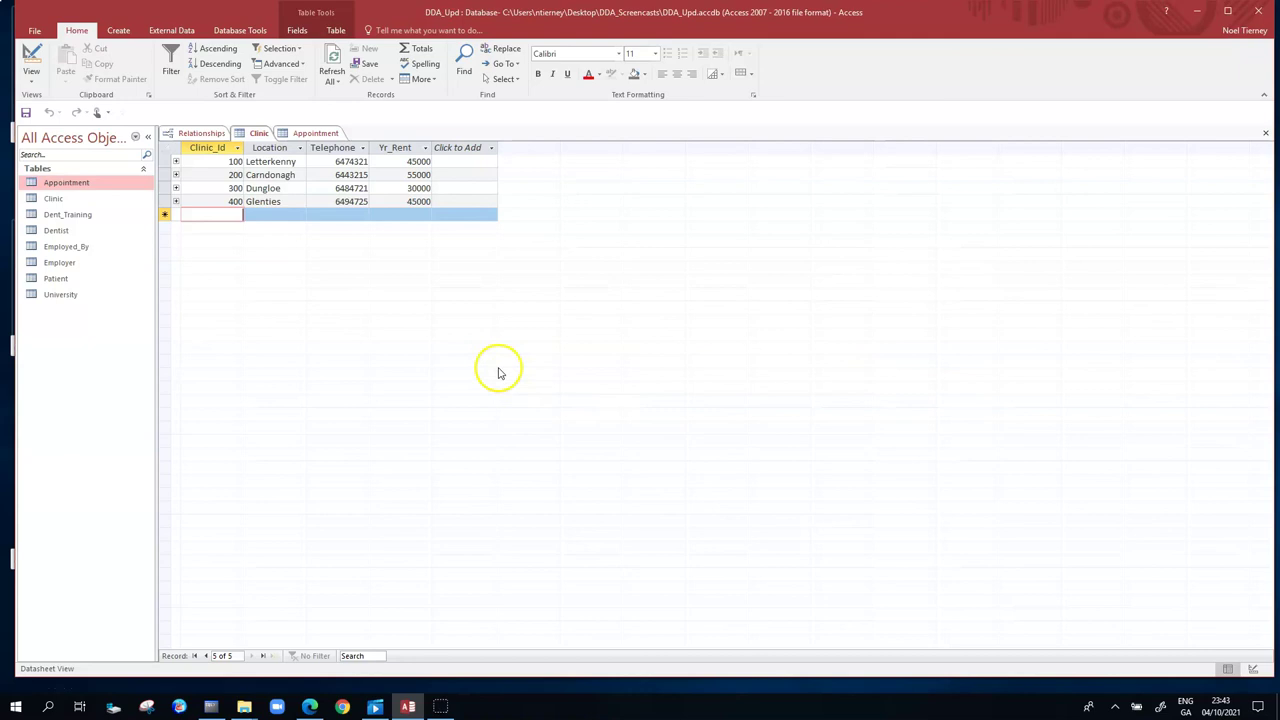
left_click(556, 257)
left_click(327, 247)
left_click(190, 202)
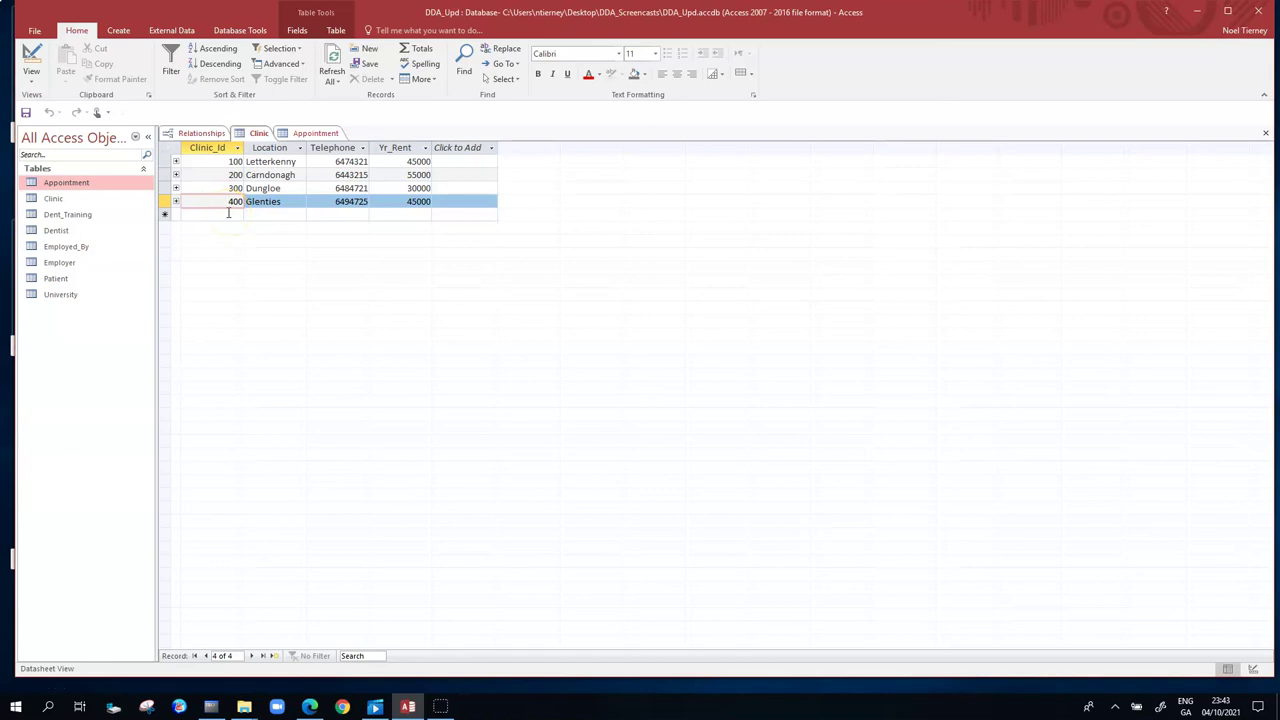
Step: Select the #Deleted clinic 500 appointment row, then close the Appointment table
left_click(320, 133)
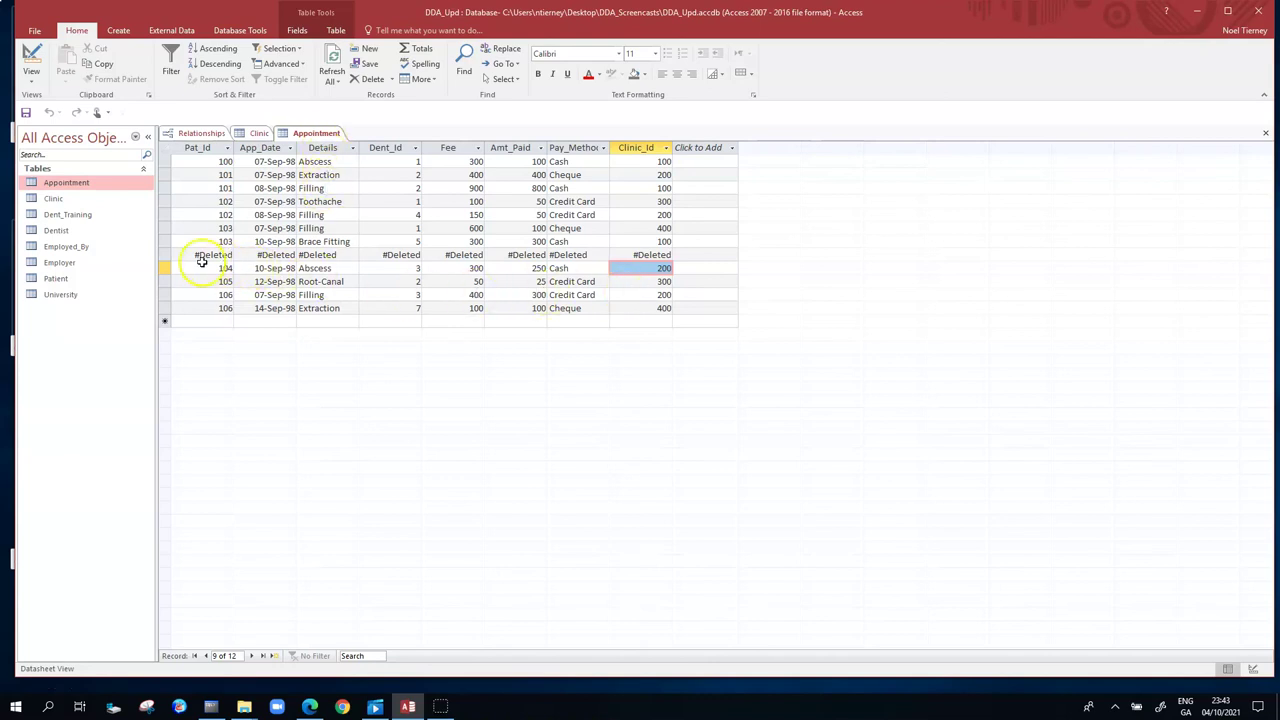
left_click(204, 256)
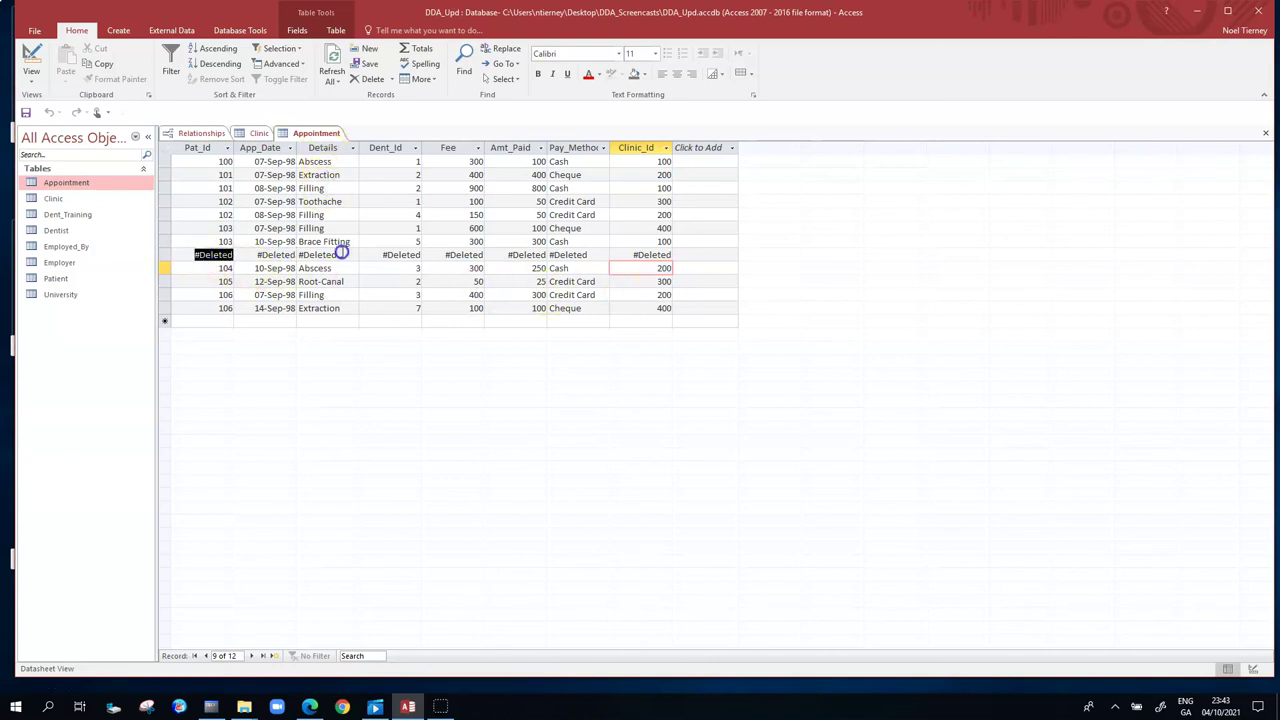
key("shift+space")
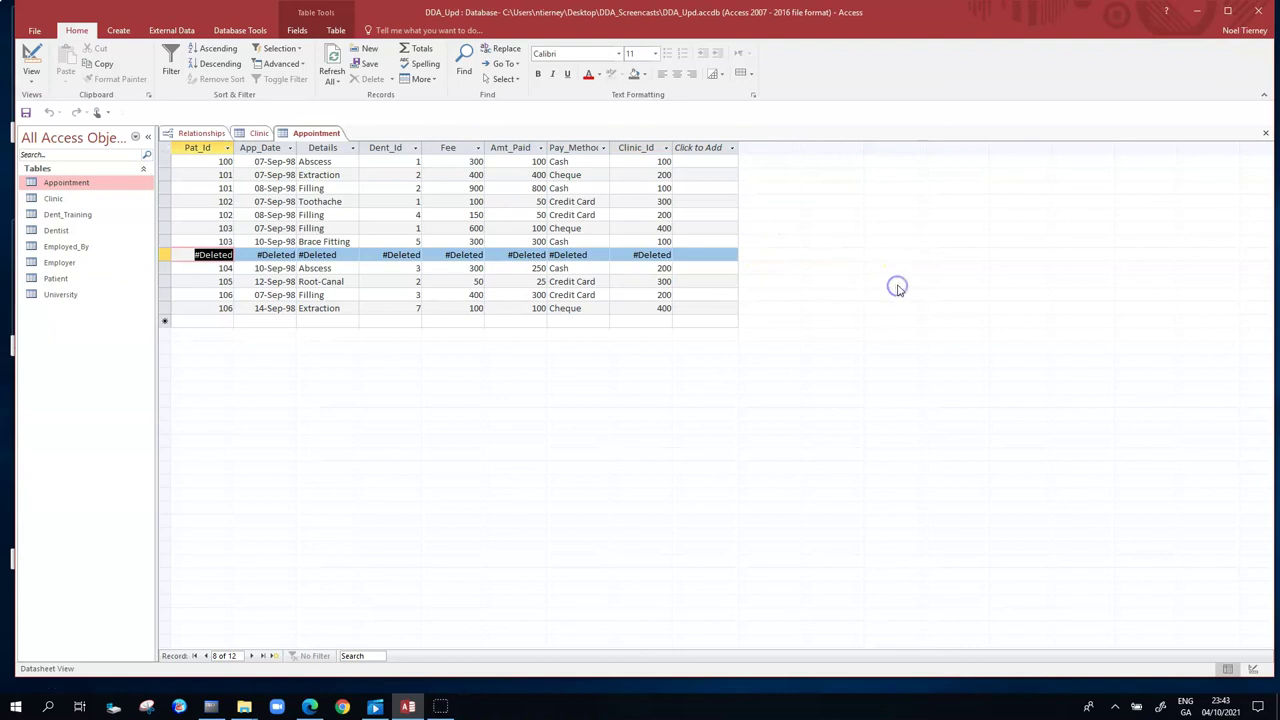
left_click(1265, 133)
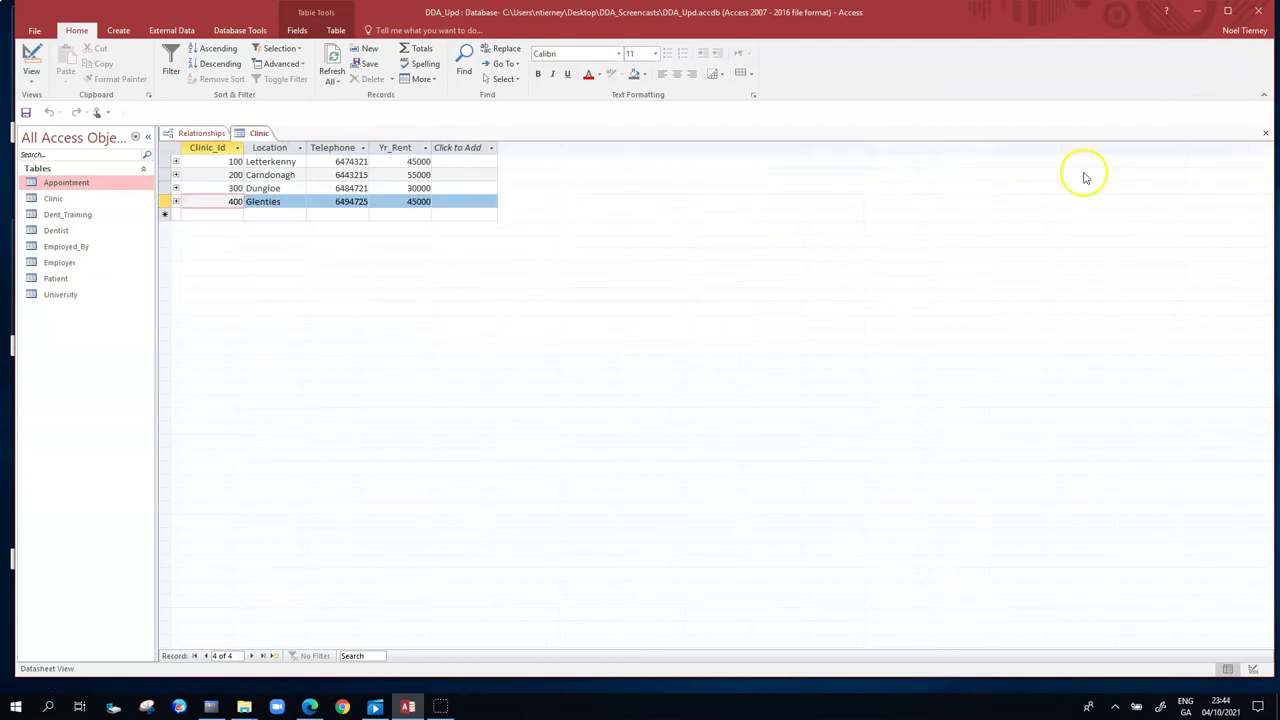
Step: Reopen the Appointment table and verify it shows 11 records without the clinic 500 appointment
left_click(88, 184)
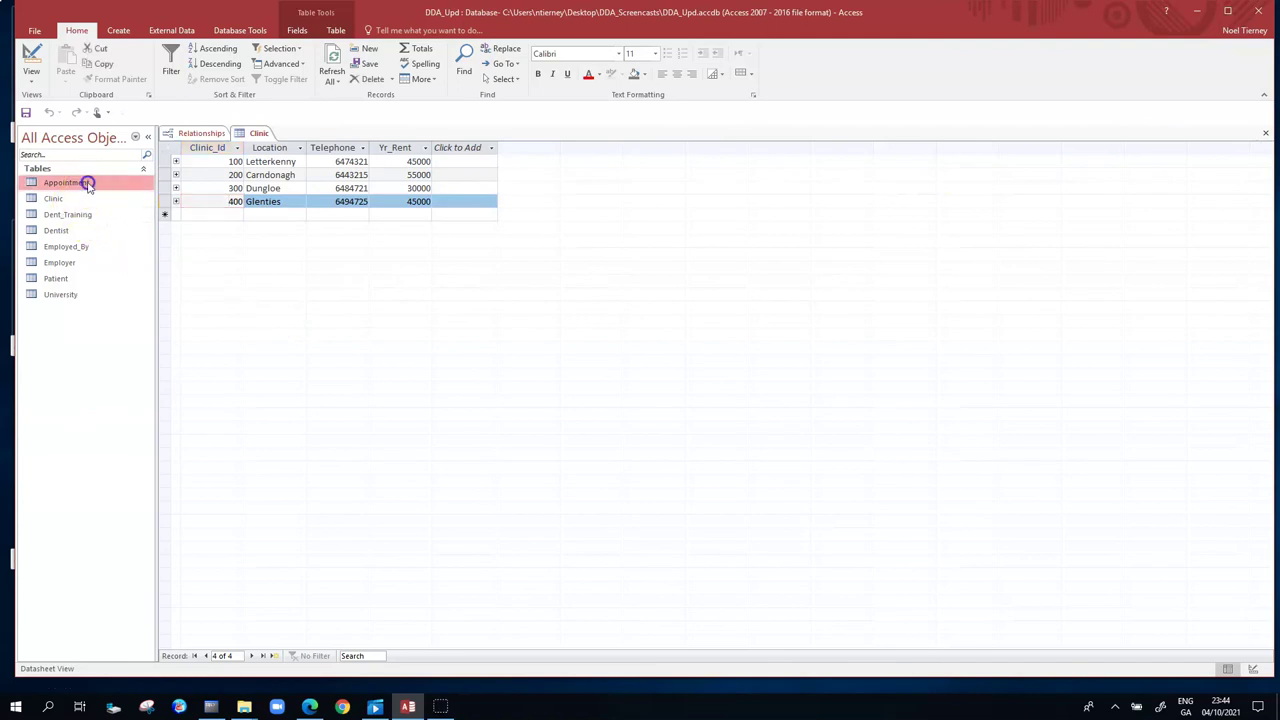
double_click(88, 184)
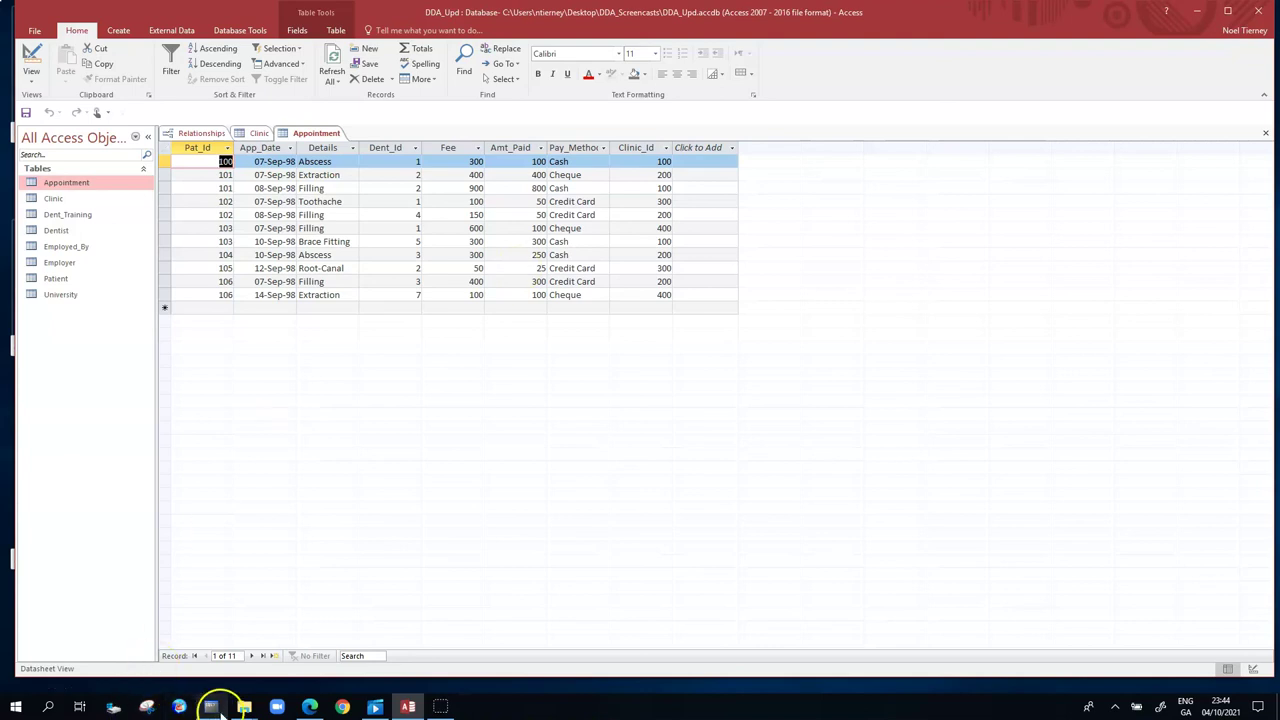
left_click(212, 656)
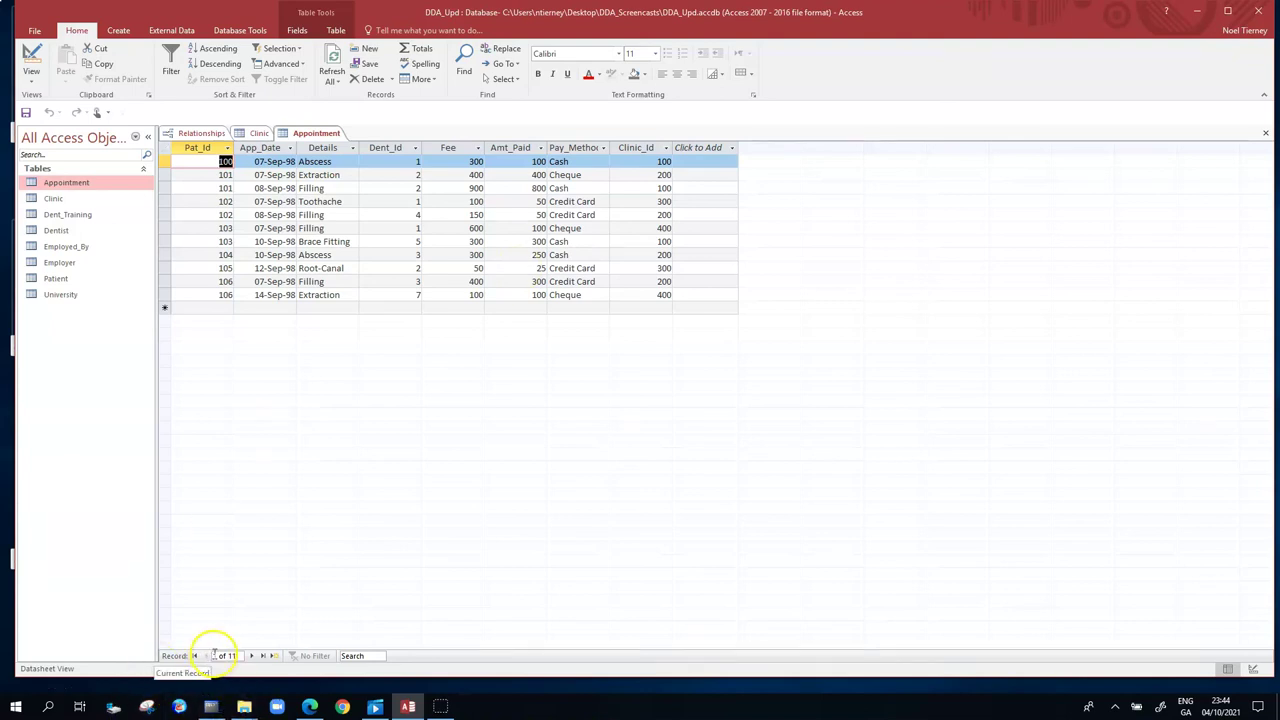
left_click(396, 566)
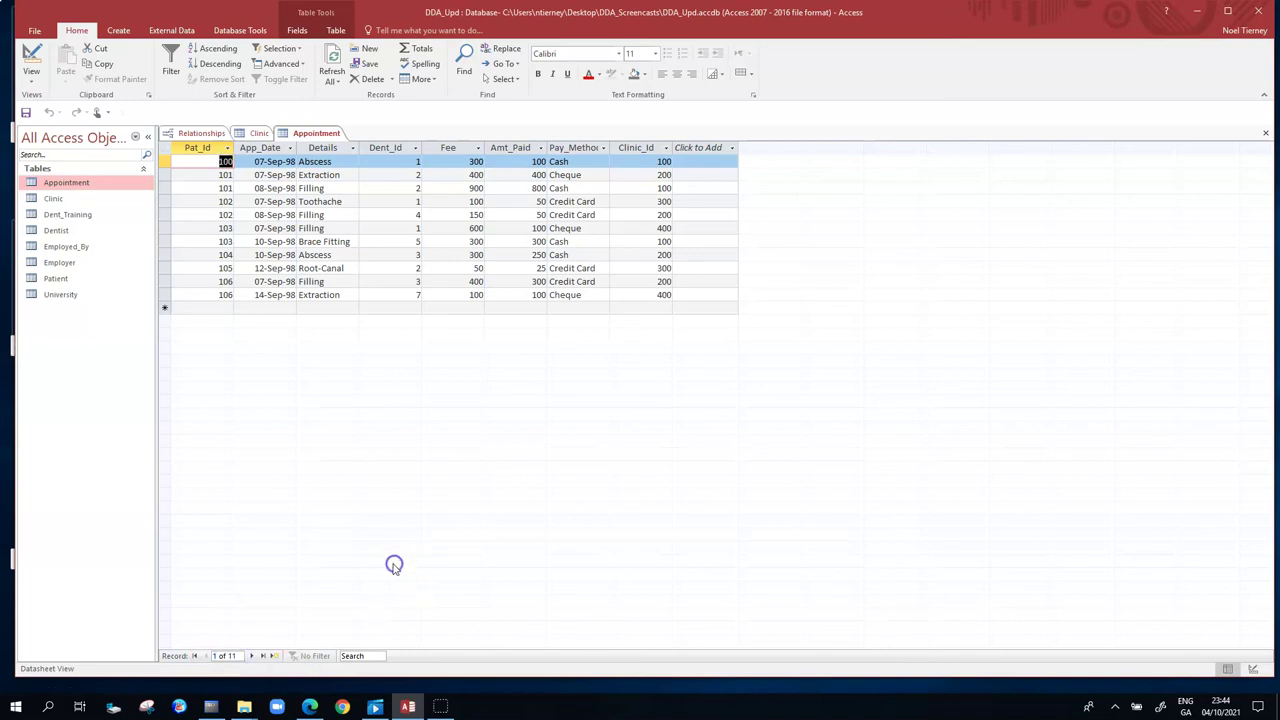